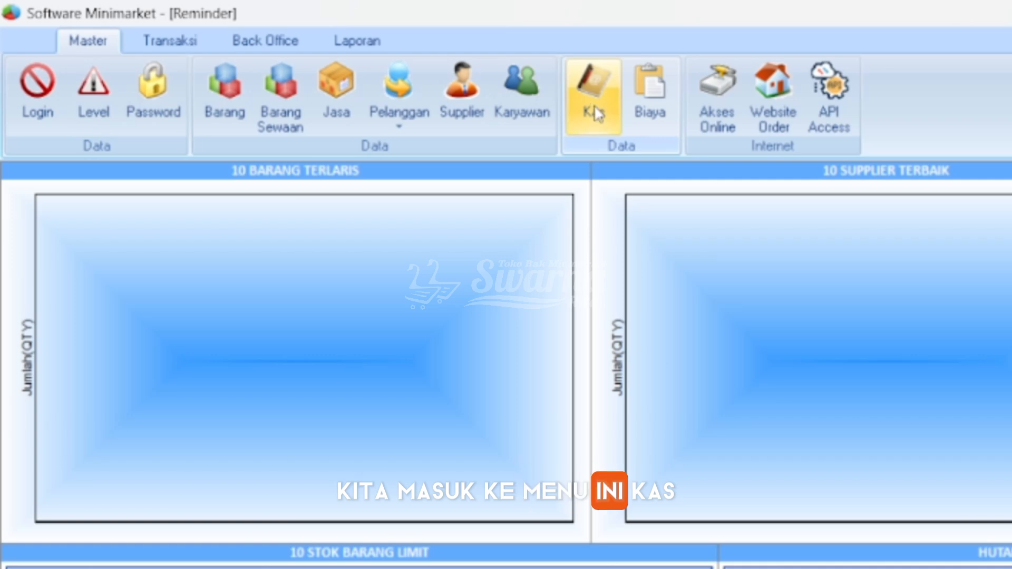
Open the cash account master data and delete the KAS TOKO account
{"action": "left_click", "coordinate": [598, 115]}
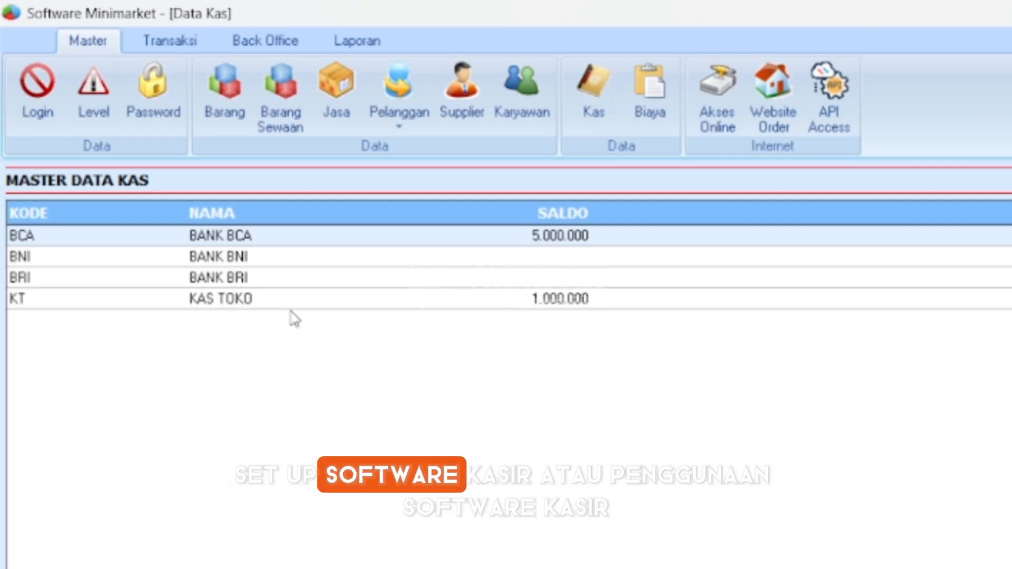
{"action": "left_click", "coordinate": [232, 299]}
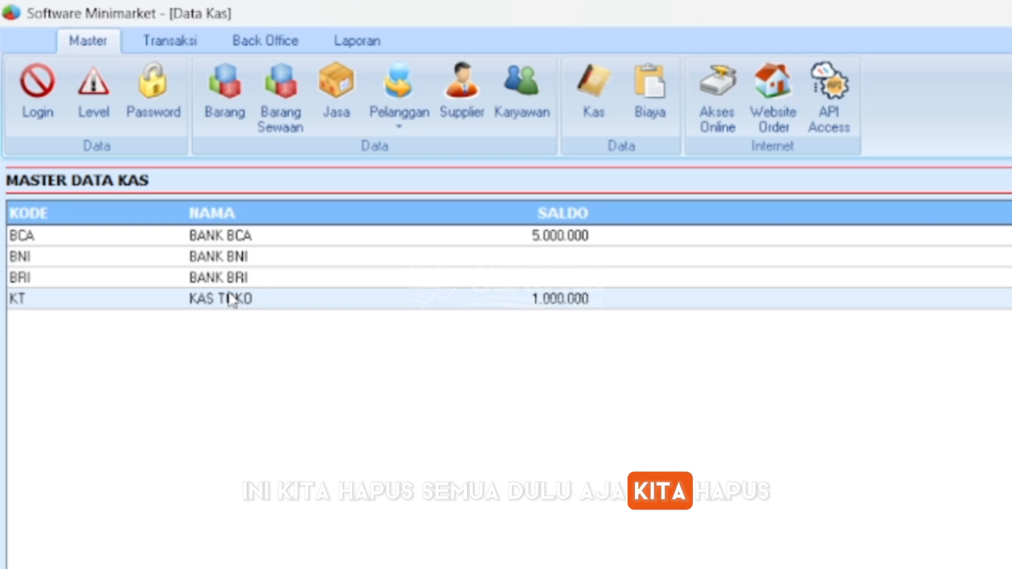
{"action": "right_click", "coordinate": [232, 298]}
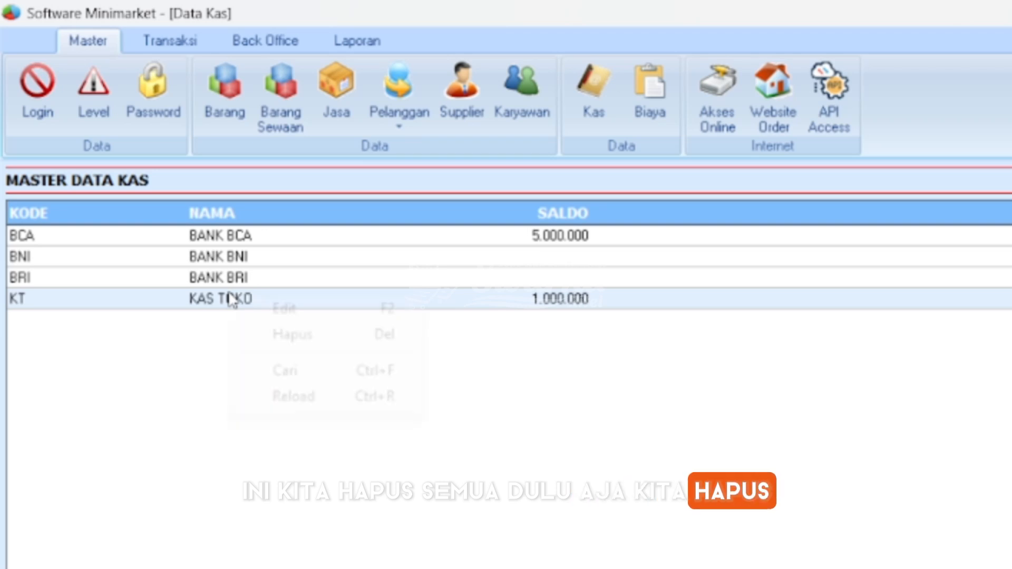
{"action": "left_click", "coordinate": [299, 340]}
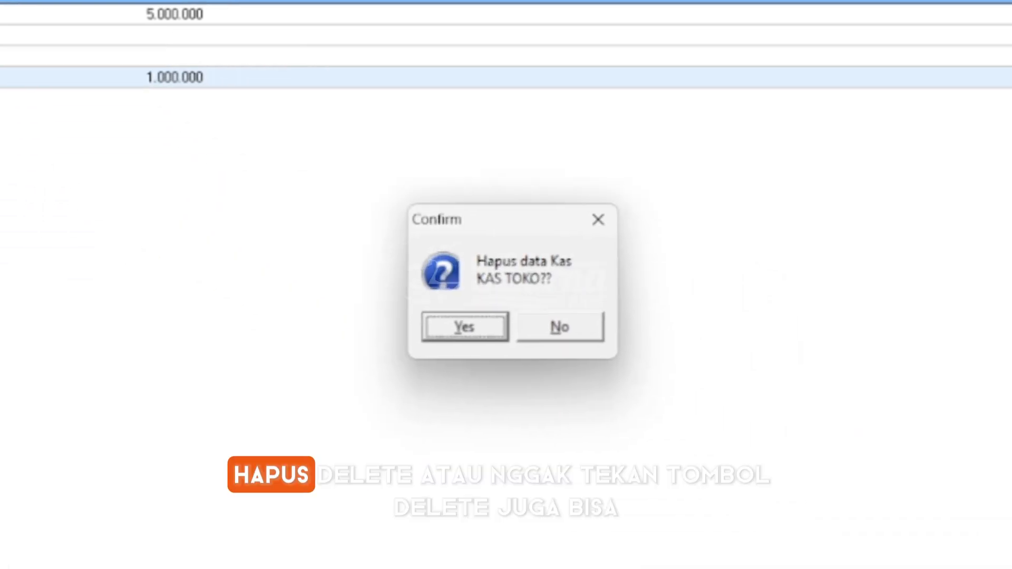
{"action": "left_click", "coordinate": [490, 340]}
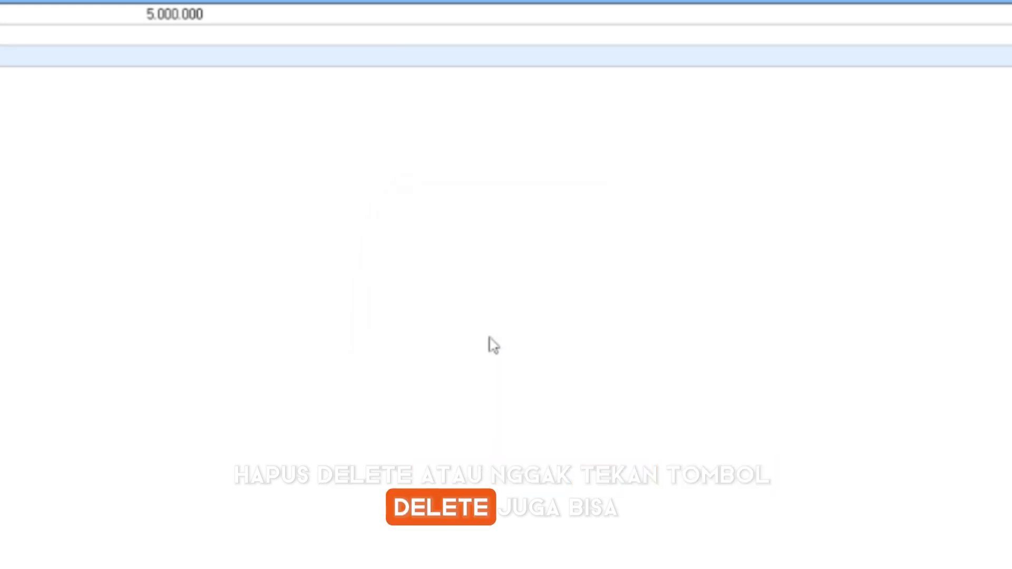
Delete the remaining BANK BRI, BANK BNI and BANK BCA cash accounts
{"action": "key", "text": "Delete"}
{"action": "key", "text": "Return"}
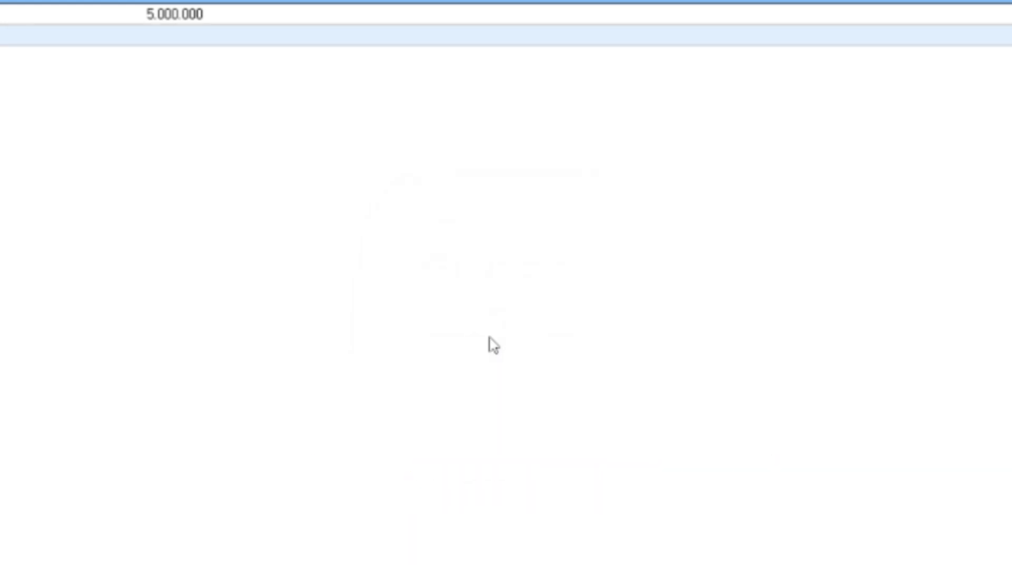
{"action": "key", "text": "Delete"}
{"action": "key", "text": "Return"}
{"action": "key", "text": "Delete"}
{"action": "key", "text": "Return"}
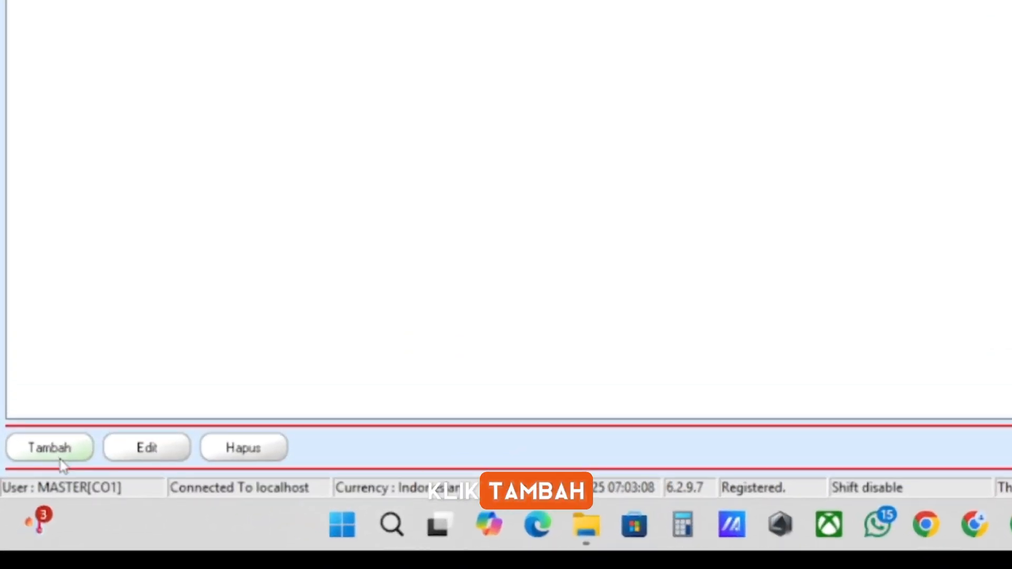
Start a new cash account with code KTS and name Kas TOKO SWARNA
{"action": "left_click", "coordinate": [60, 460]}
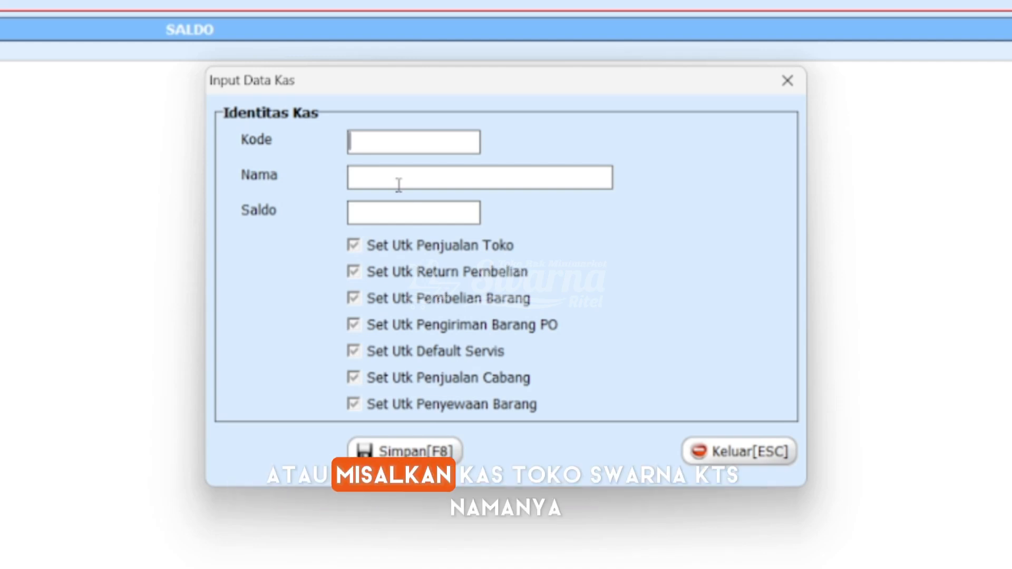
{"action": "type", "text": "KTS"}
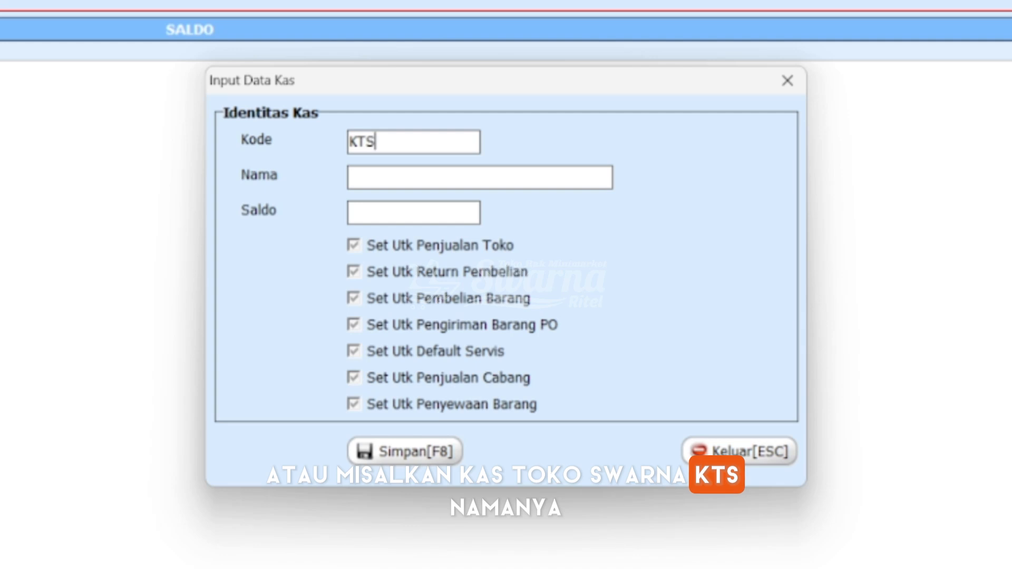
{"action": "left_click", "coordinate": [390, 171]}
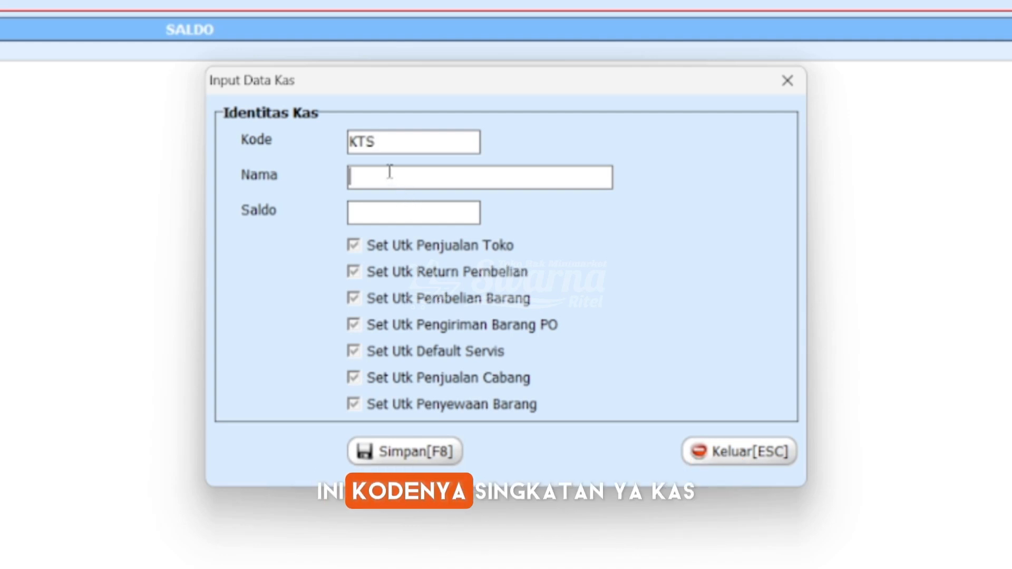
{"action": "type", "text": "Kas TOK"}
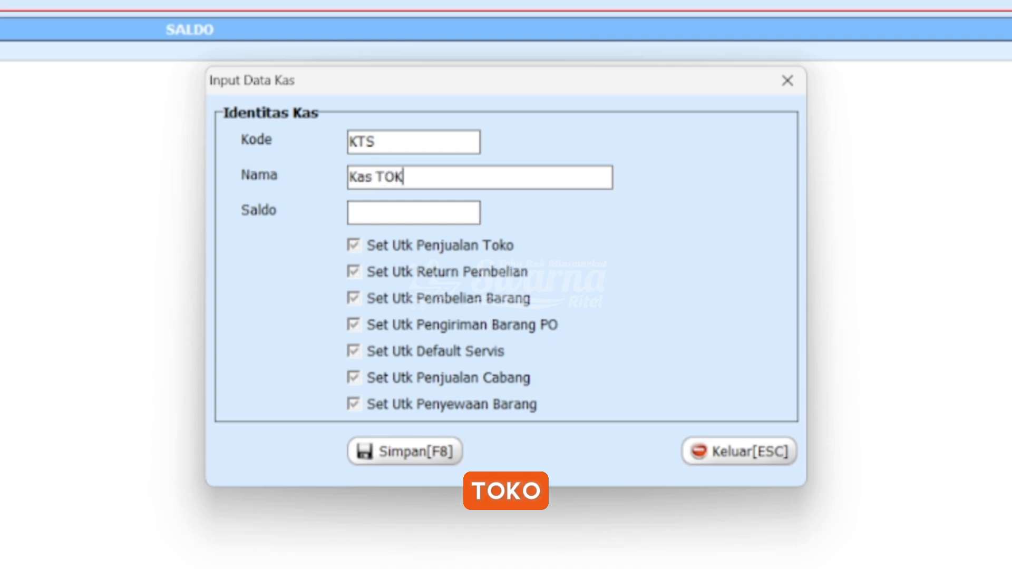
{"action": "type", "text": "O SWARNA"}
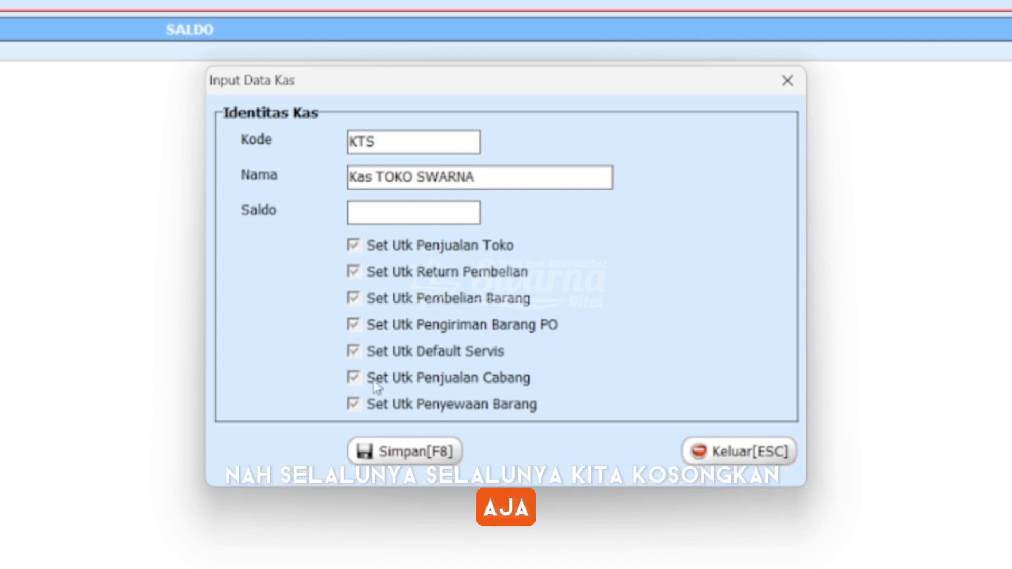
Enable Set Utk Penjualan Toko for the new cash account and save it
{"action": "left_click", "coordinate": [353, 245]}
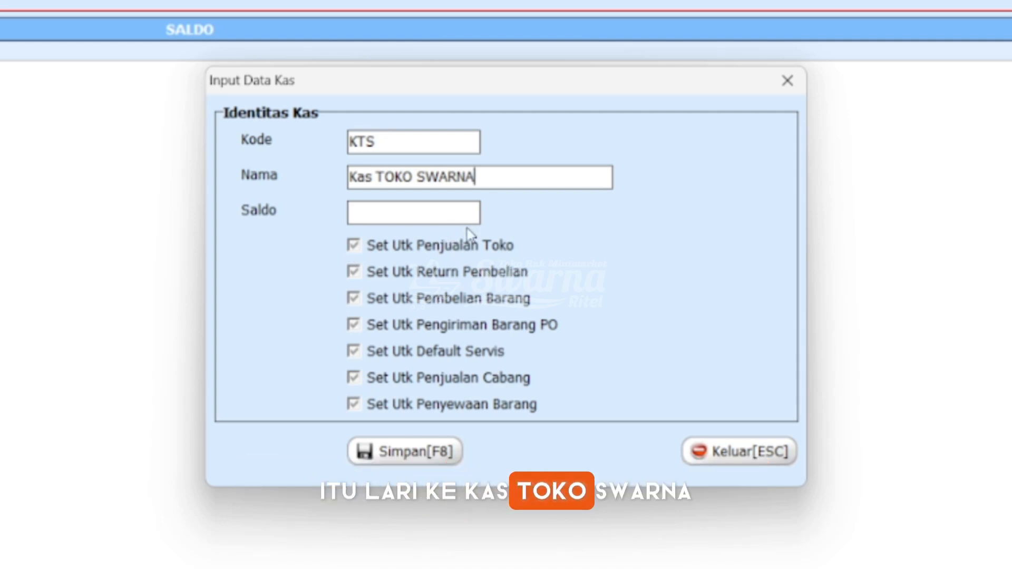
{"action": "left_click", "coordinate": [354, 246]}
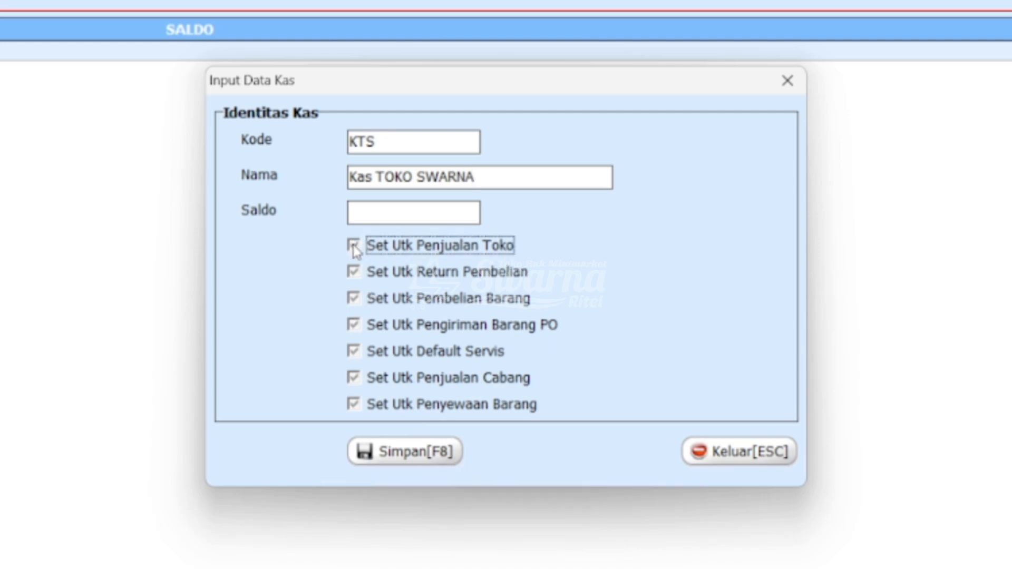
{"action": "left_click", "coordinate": [416, 454]}
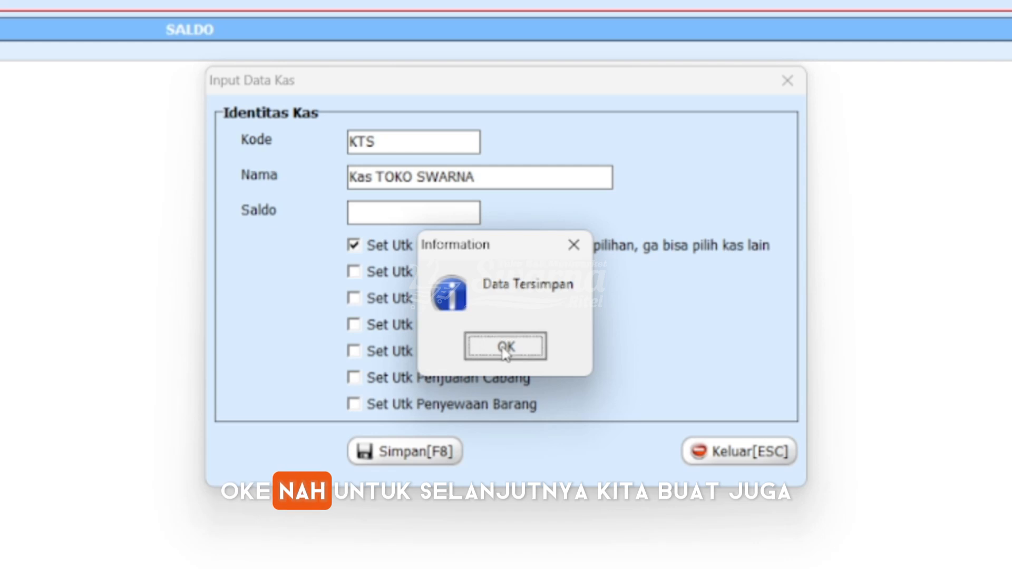
{"action": "left_click", "coordinate": [505, 348]}
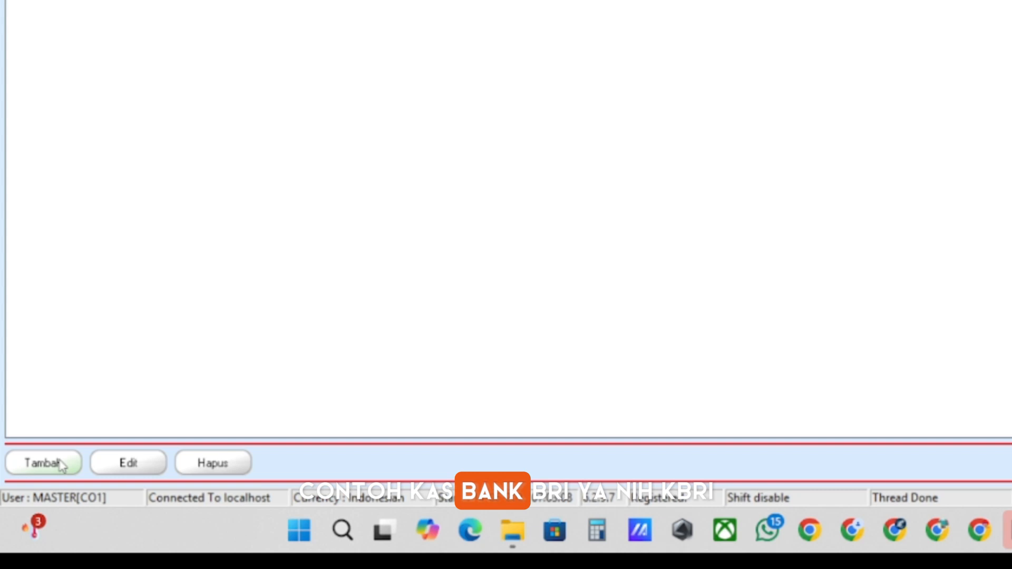
Add and save a cash account with code KBRIS and name KAS BRI SWARNA, leaving its balance empty
{"action": "left_click", "coordinate": [40, 496]}
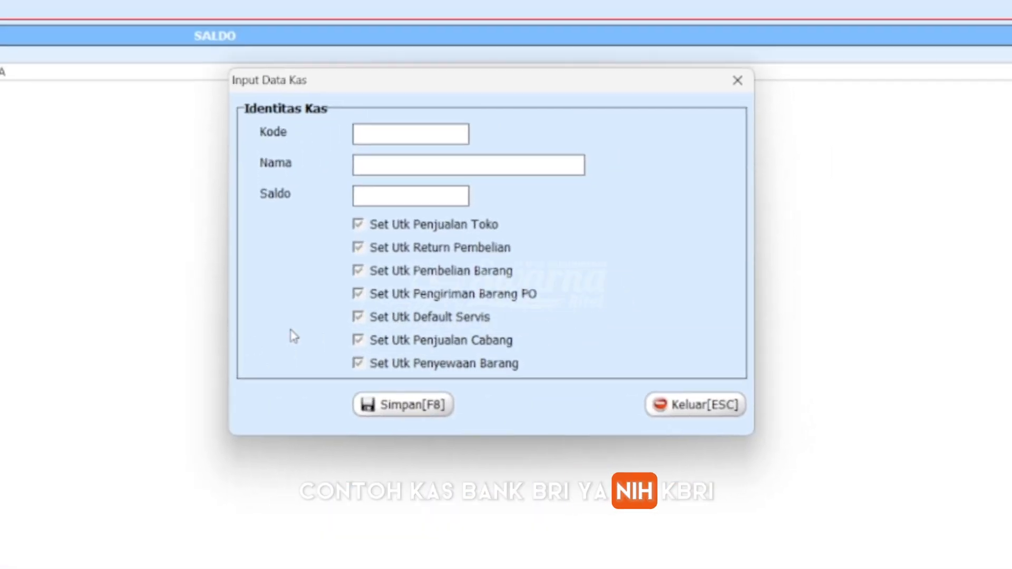
{"action": "type", "text": "KBRIS"}
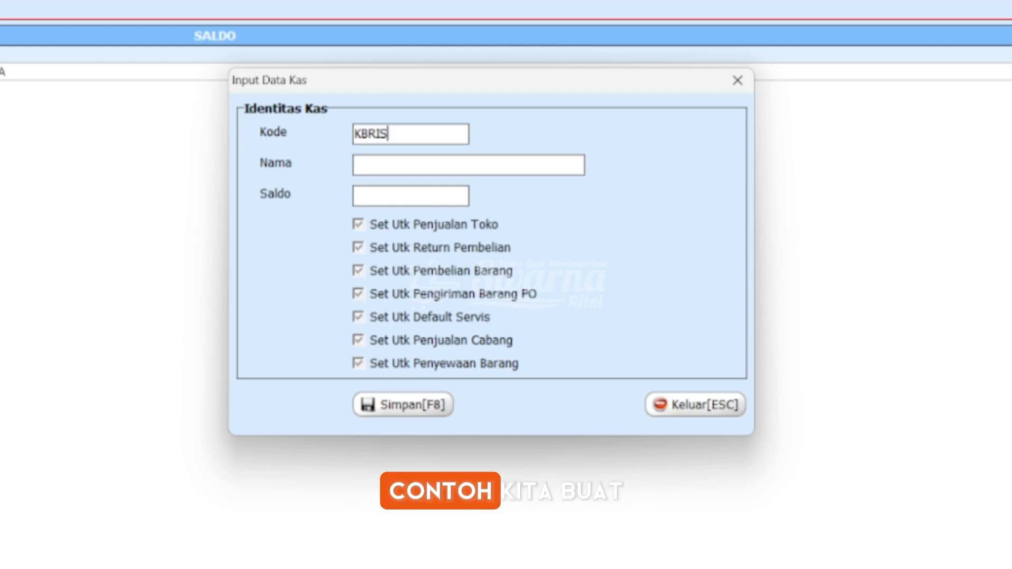
{"action": "left_click", "coordinate": [378, 162]}
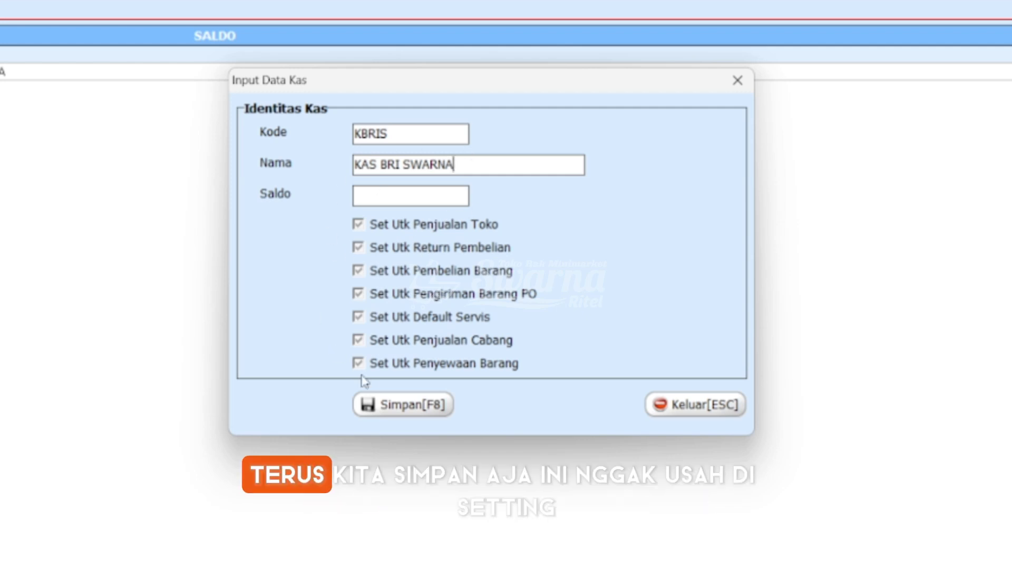
{"action": "left_click", "coordinate": [411, 410]}
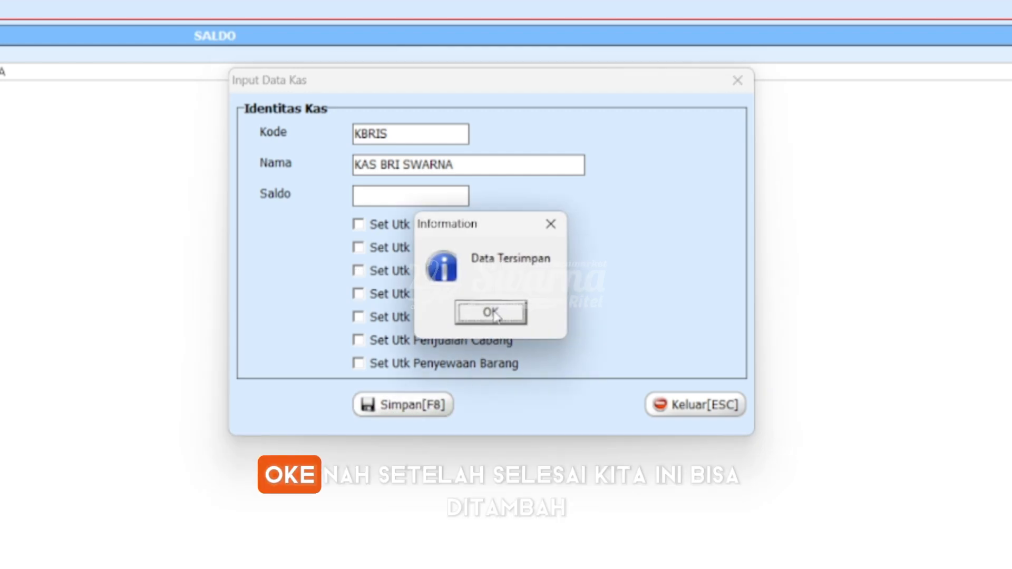
{"action": "left_click", "coordinate": [491, 313]}
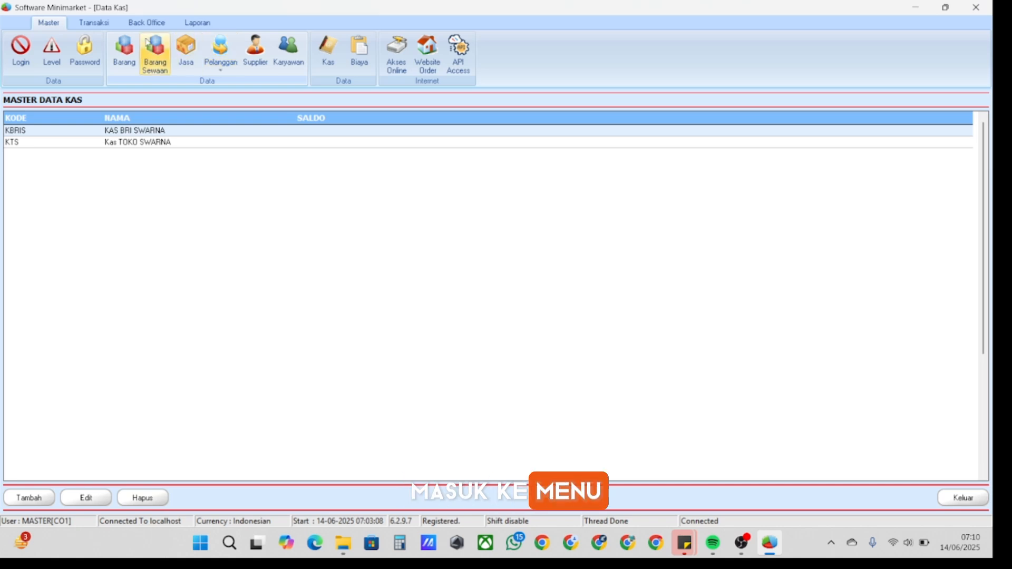
Open the back-office income records (Pemasukan) and start a new income entry
{"action": "left_click", "coordinate": [145, 22]}
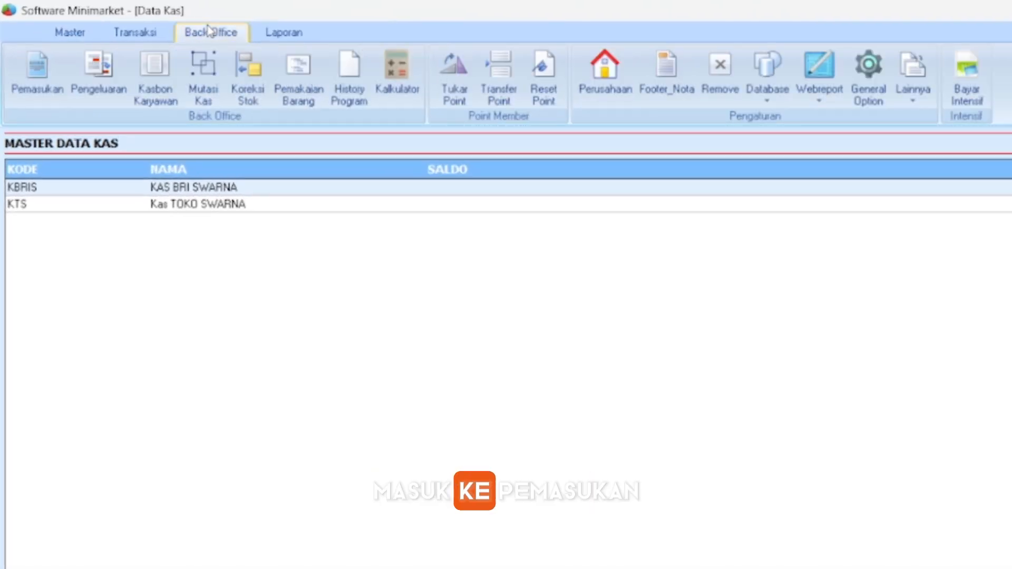
{"action": "left_click", "coordinate": [38, 87]}
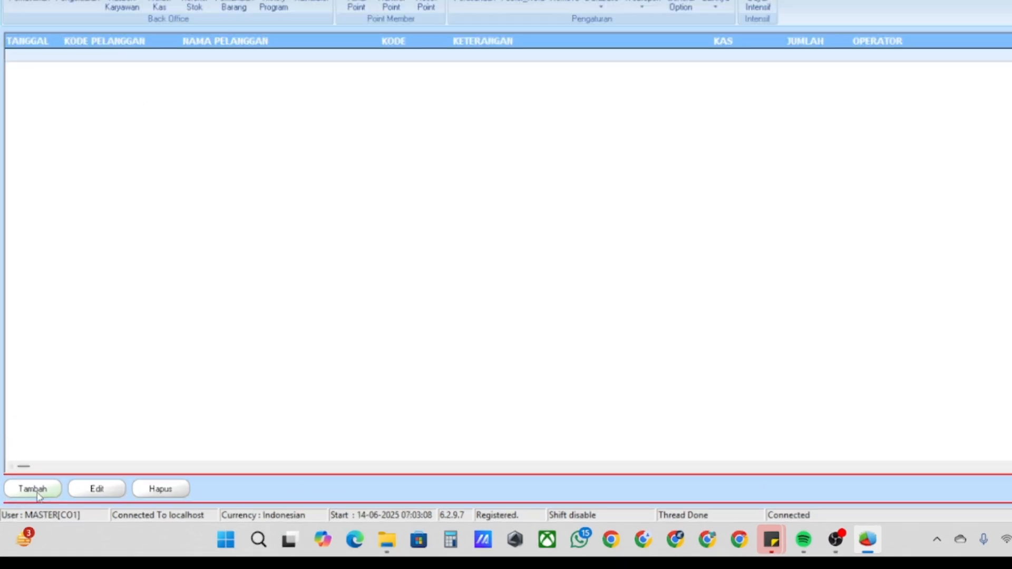
{"action": "left_click", "coordinate": [33, 499]}
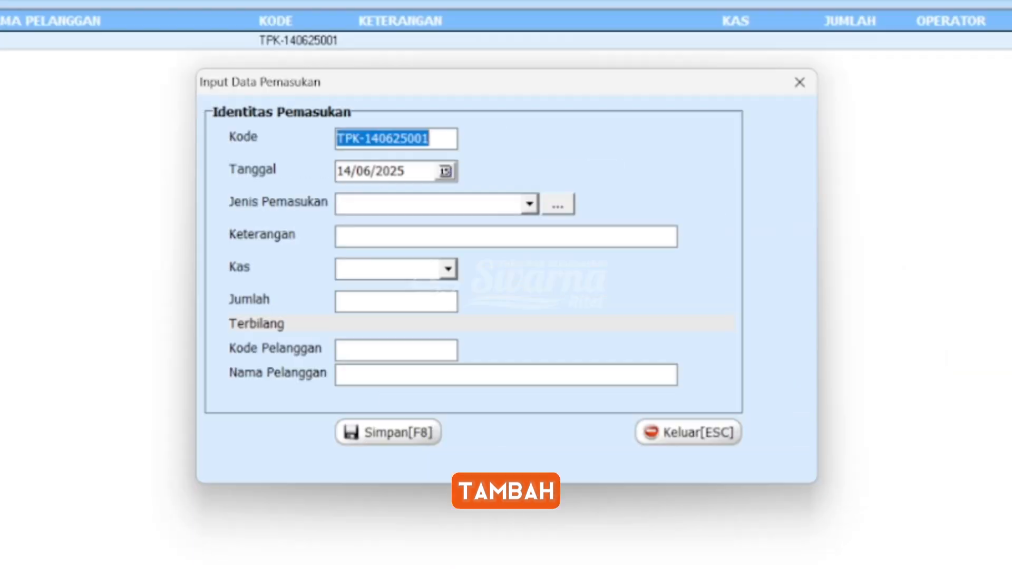
Define an income type with code MA and name MODAL AWAL, and return to the income entry
{"action": "left_click", "coordinate": [529, 204]}
{"action": "left_click", "coordinate": [559, 206]}
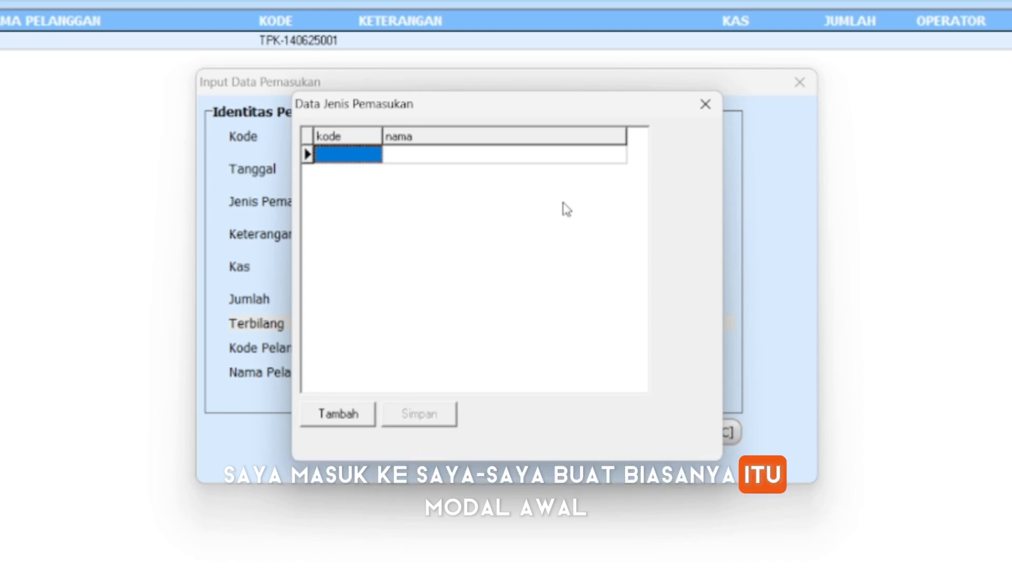
{"action": "type", "text": "MA"}
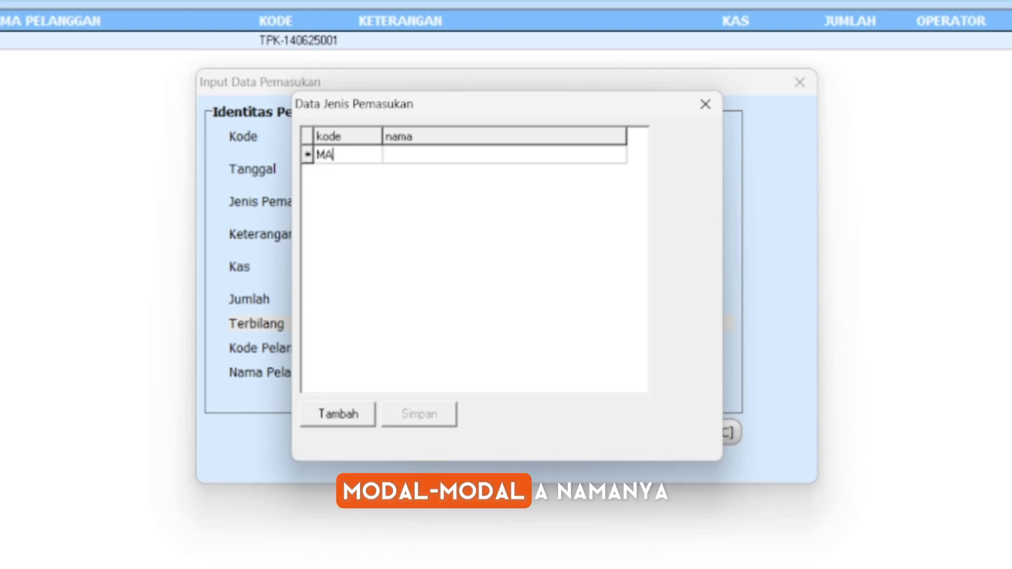
{"action": "left_click", "coordinate": [517, 153]}
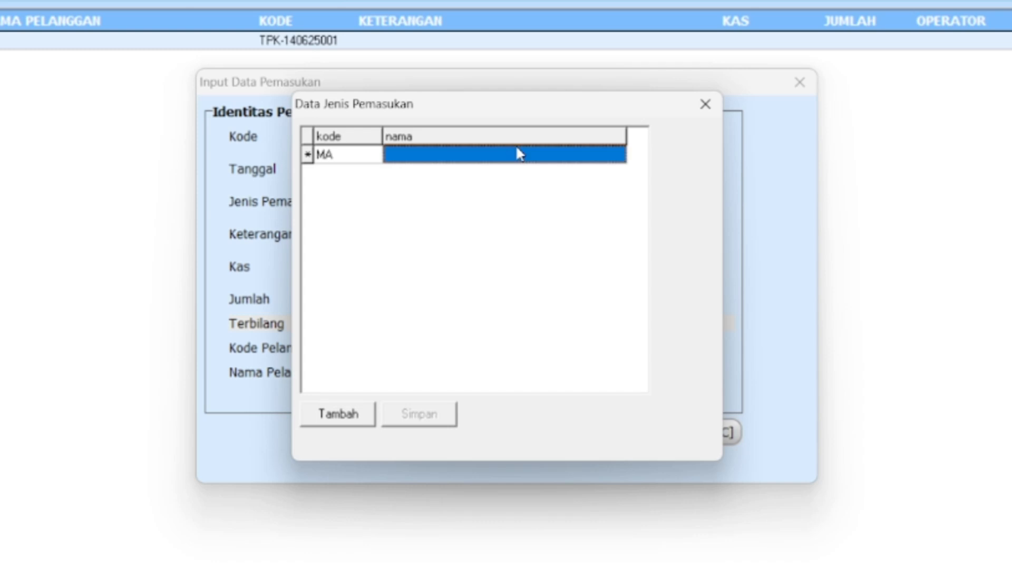
{"action": "type", "text": "MODA"}
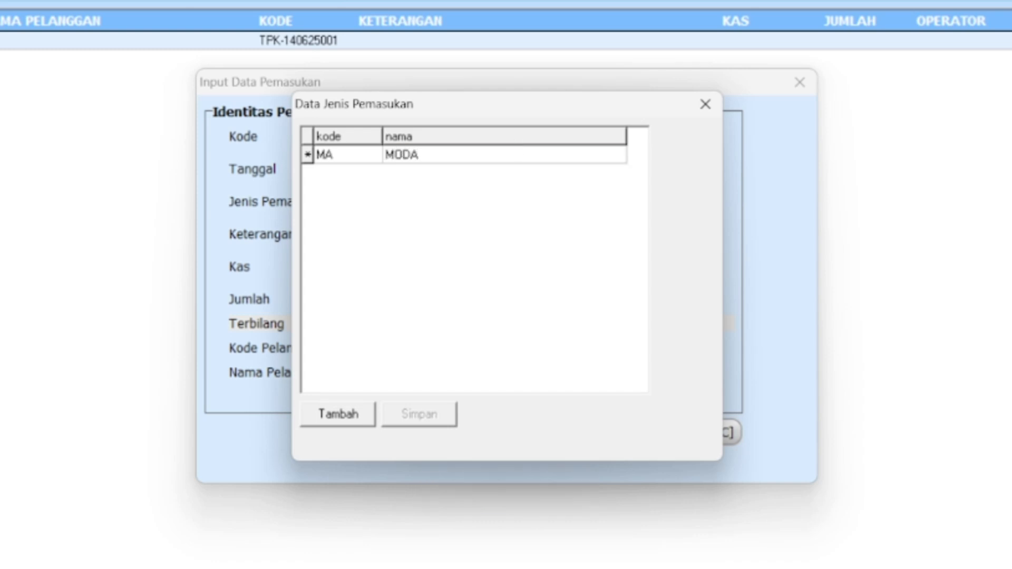
{"action": "type", "text": "L AWAL"}
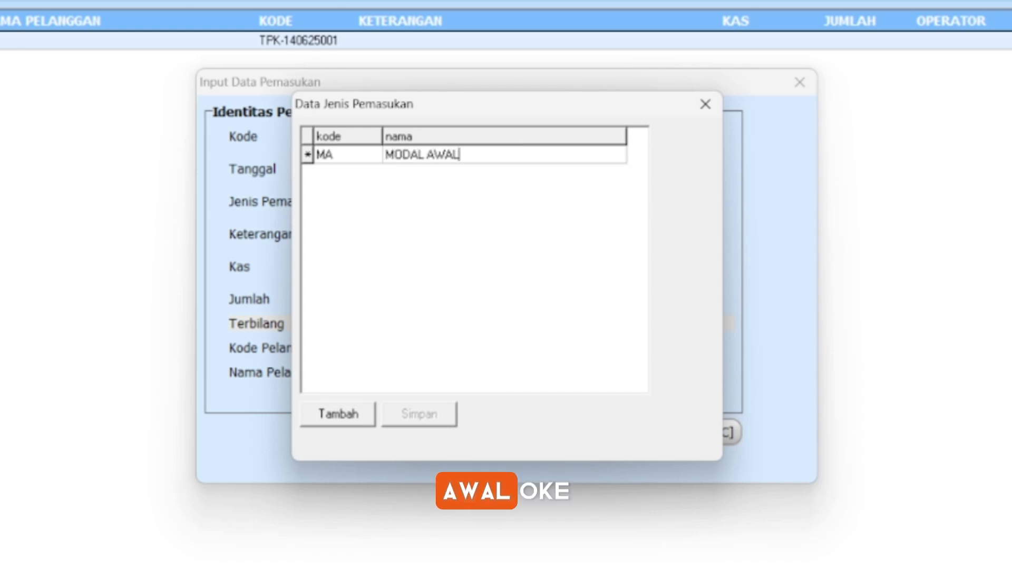
{"action": "left_click", "coordinate": [340, 414]}
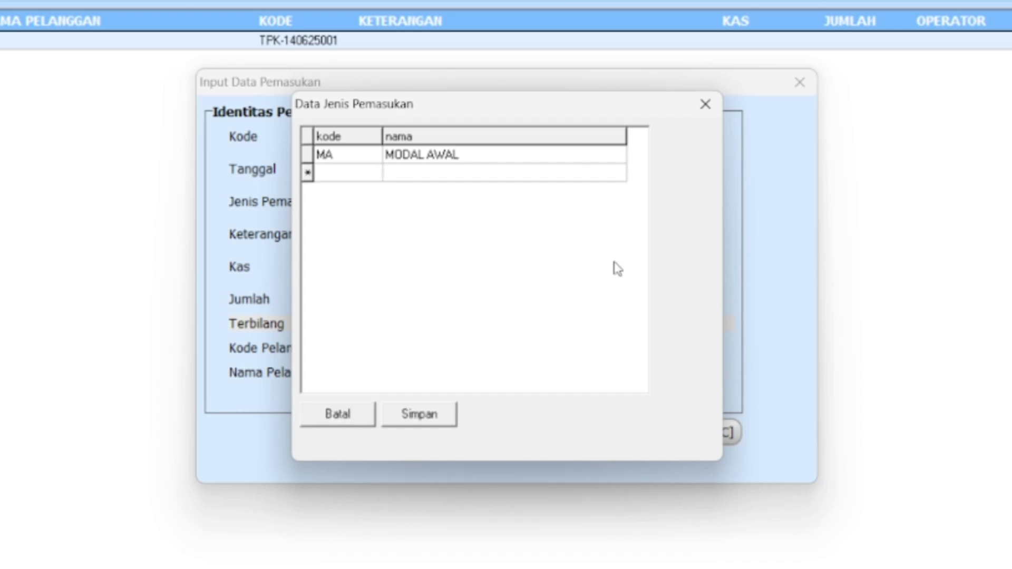
{"action": "left_click", "coordinate": [436, 418]}
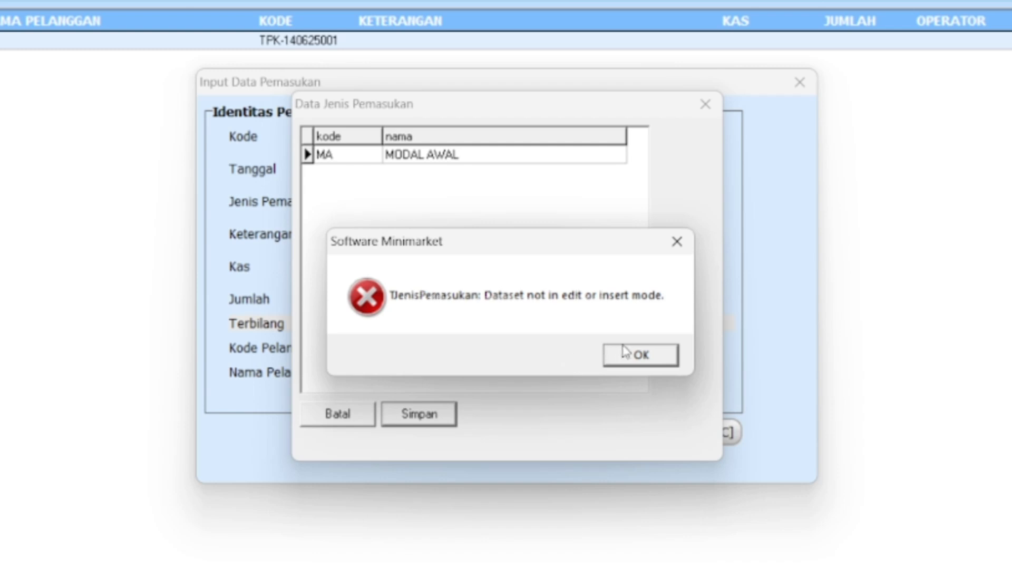
{"action": "left_click", "coordinate": [636, 353]}
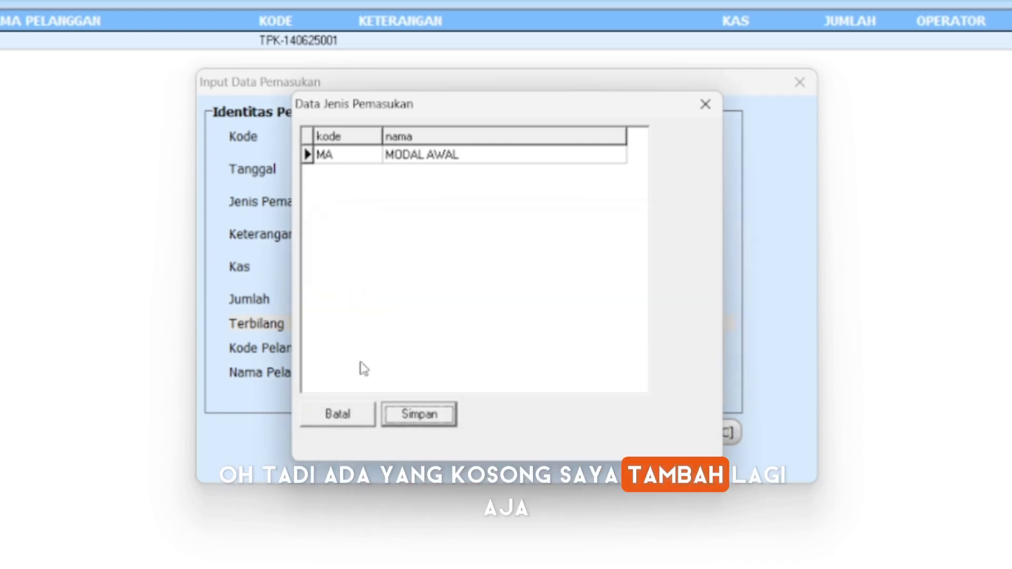
{"action": "left_click", "coordinate": [706, 104]}
Add and save a second income type with code TM and name TAMBAHAN MODAL, and return to the income entry
{"action": "left_click", "coordinate": [529, 204]}
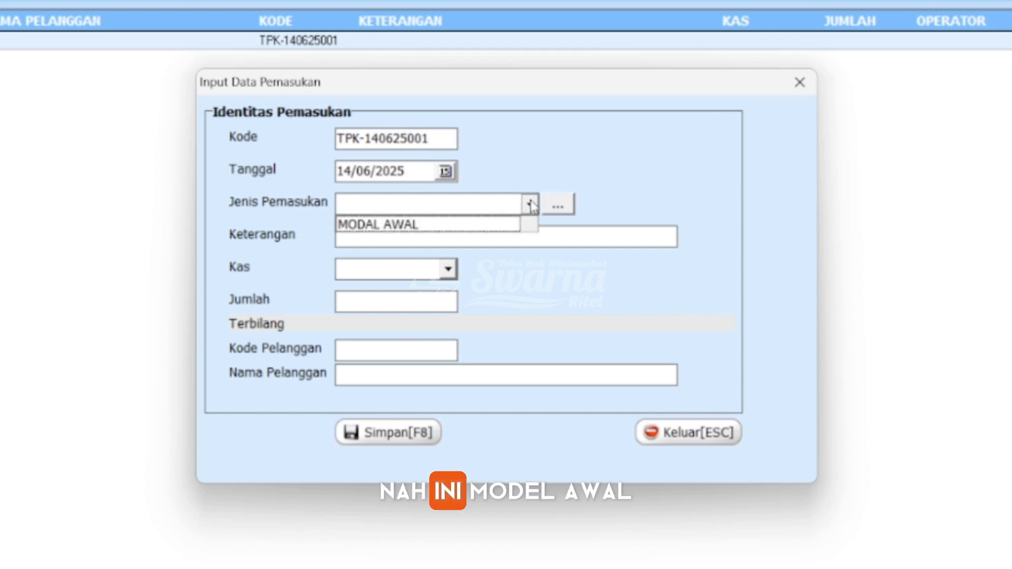
{"action": "left_click", "coordinate": [558, 208]}
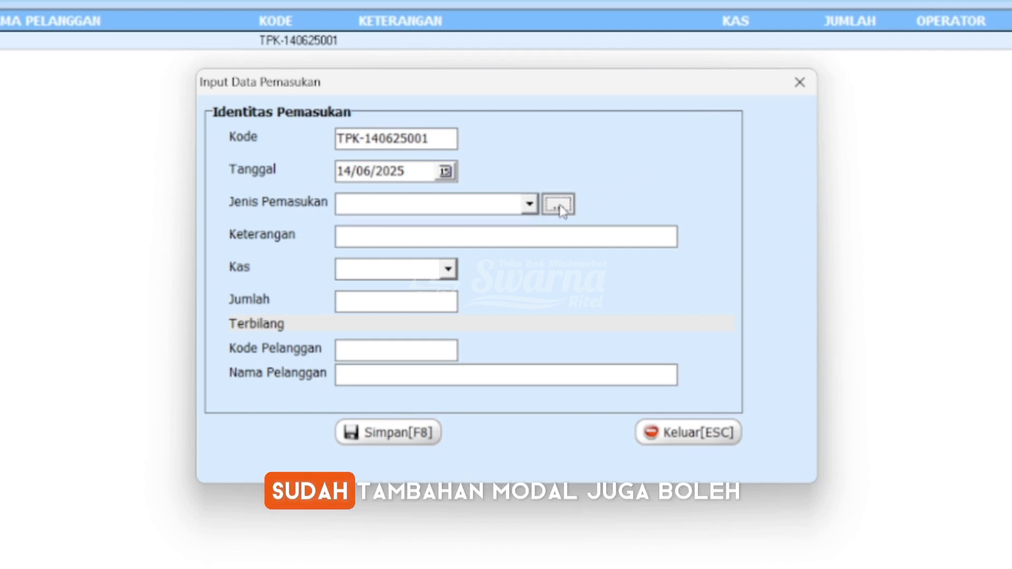
{"action": "left_click", "coordinate": [340, 421]}
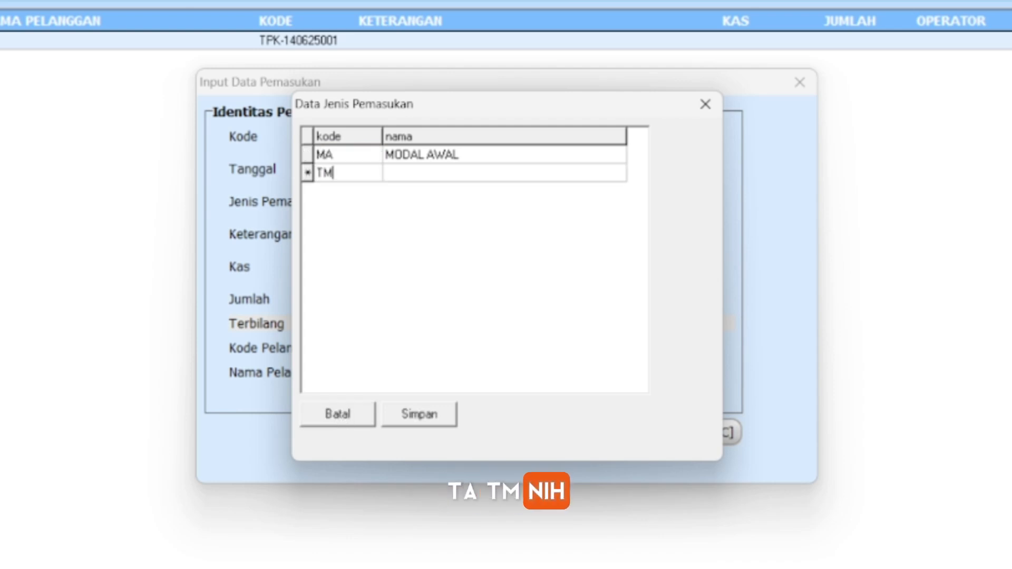
{"action": "left_click", "coordinate": [432, 177]}
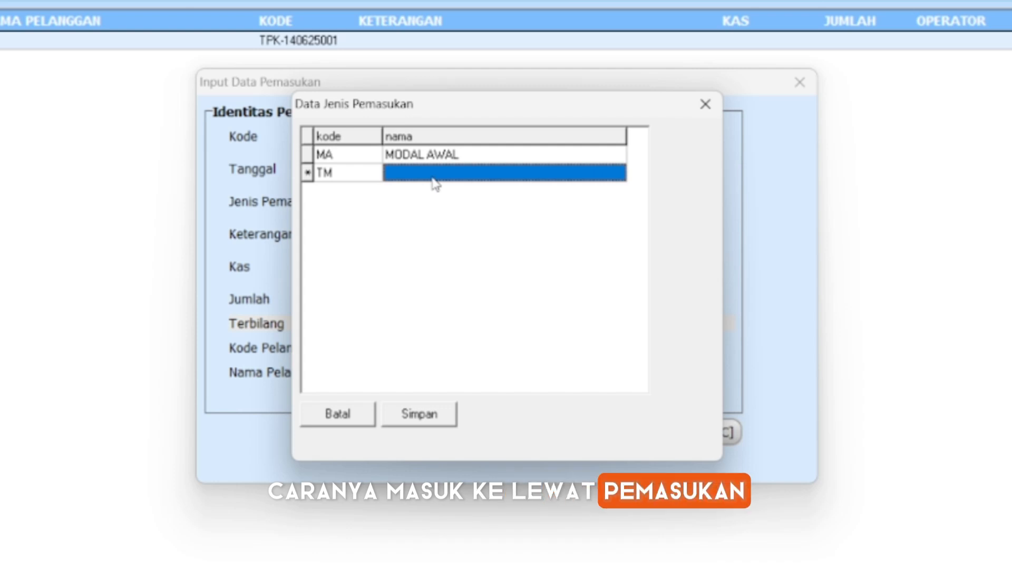
{"action": "left_click", "coordinate": [433, 181]}
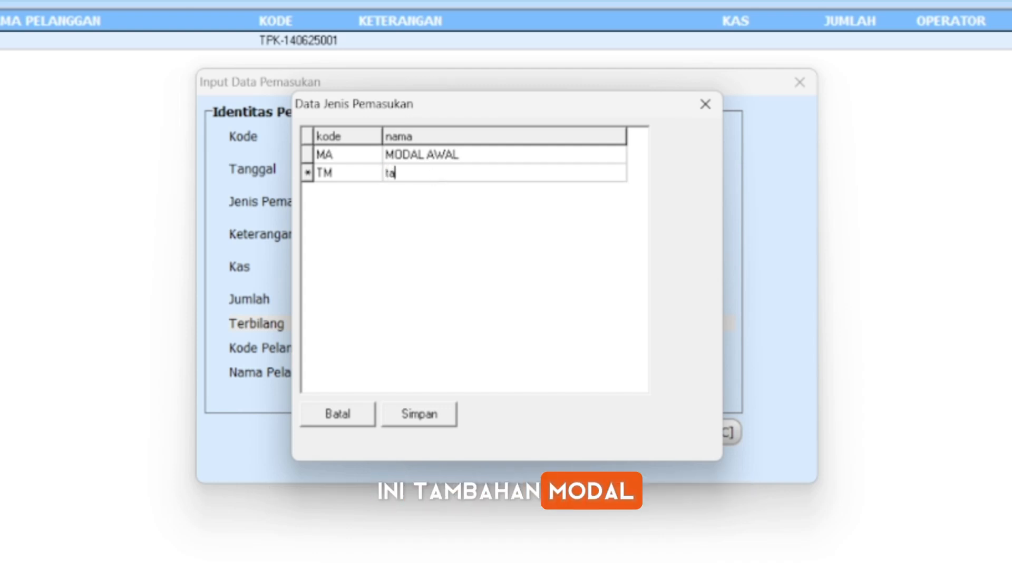
{"action": "type", "text": "TAM"}
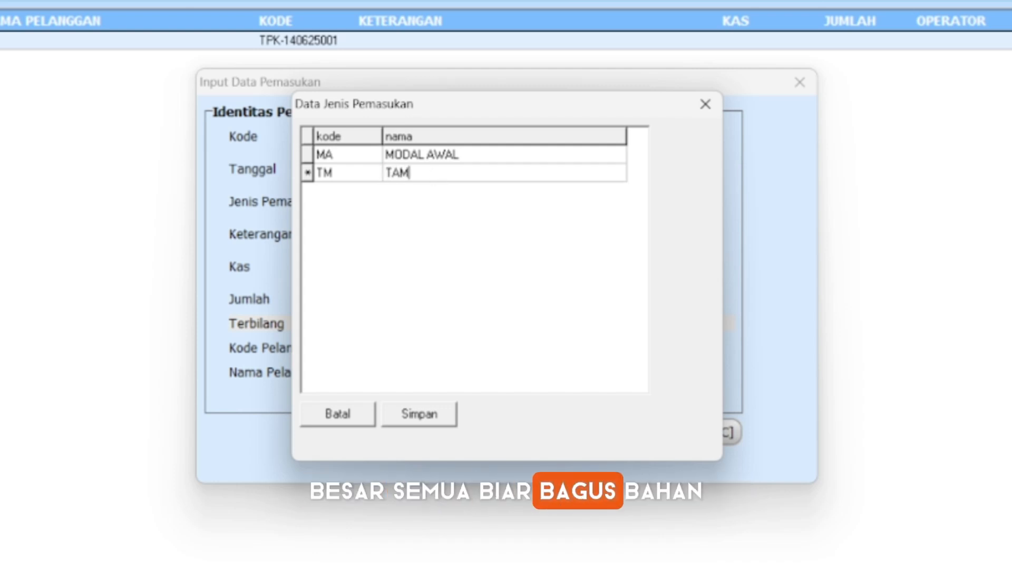
{"action": "type", "text": "BAHAN"}
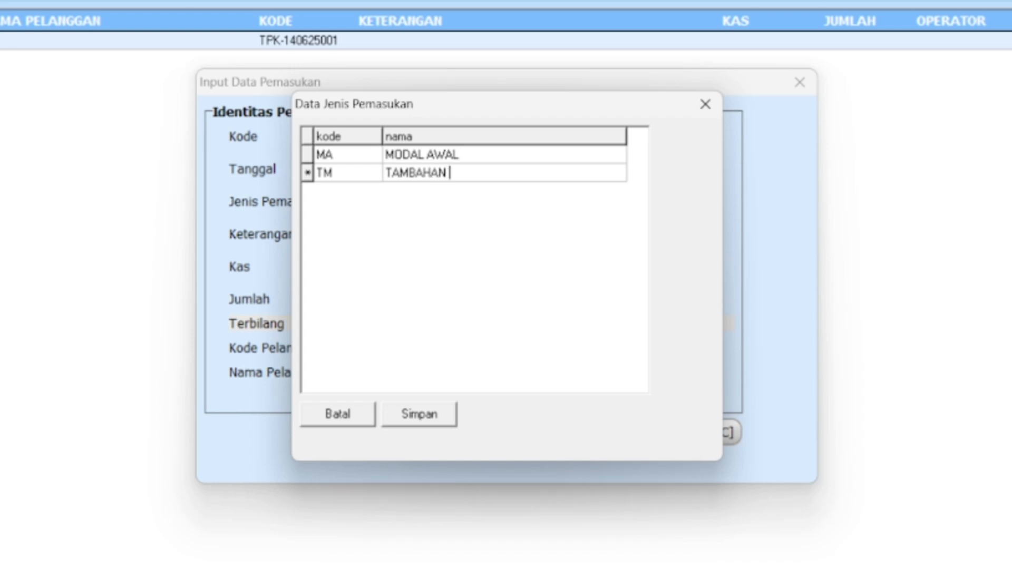
{"action": "type", "text": " MODAL"}
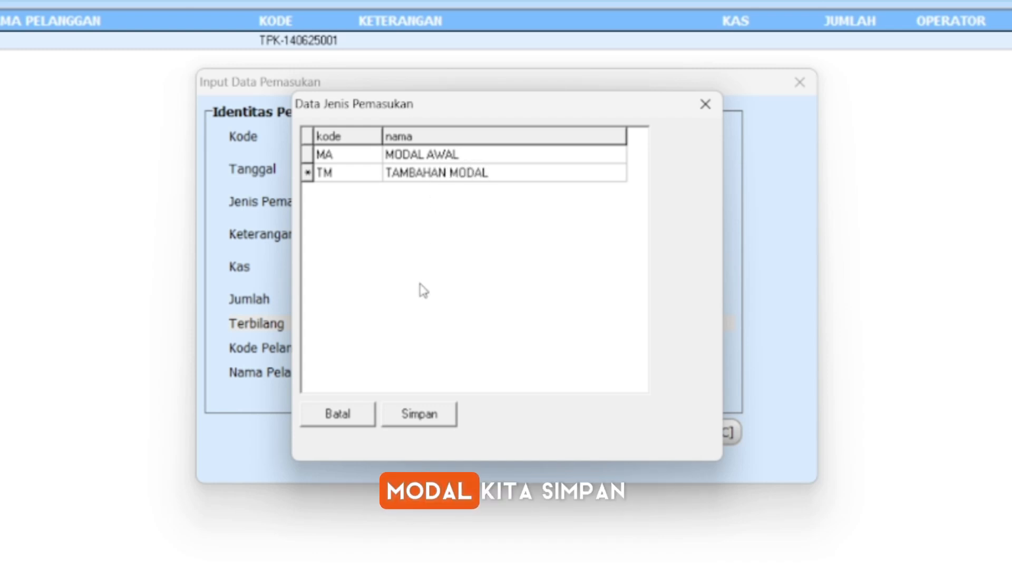
{"action": "left_click", "coordinate": [435, 428]}
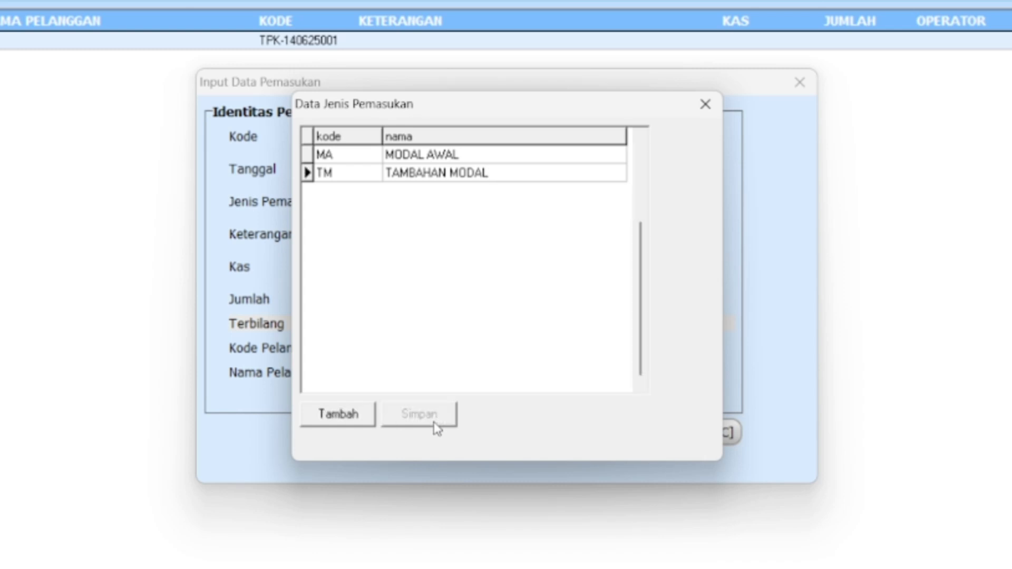
{"action": "left_click", "coordinate": [705, 104]}
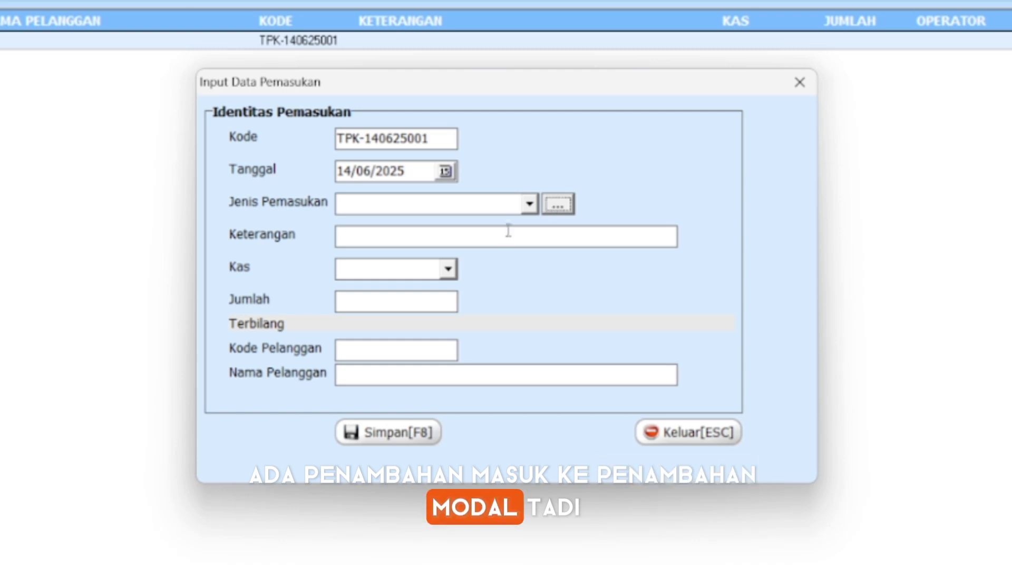
Set the entry's income type to MODAL AWAL and its description to MODAL AWAL BUKA TOKO
{"action": "left_click", "coordinate": [528, 207]}
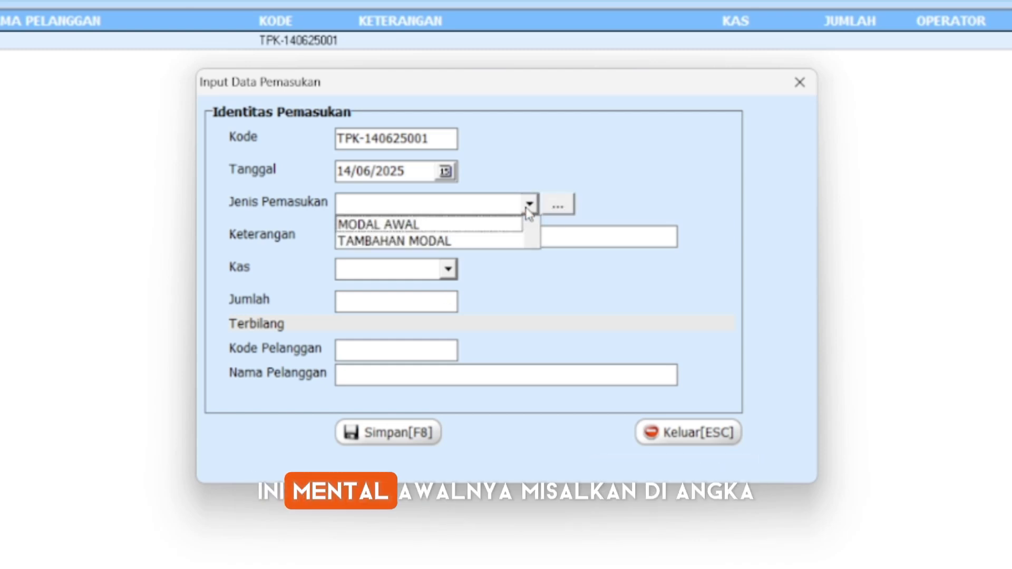
{"action": "left_click", "coordinate": [431, 227]}
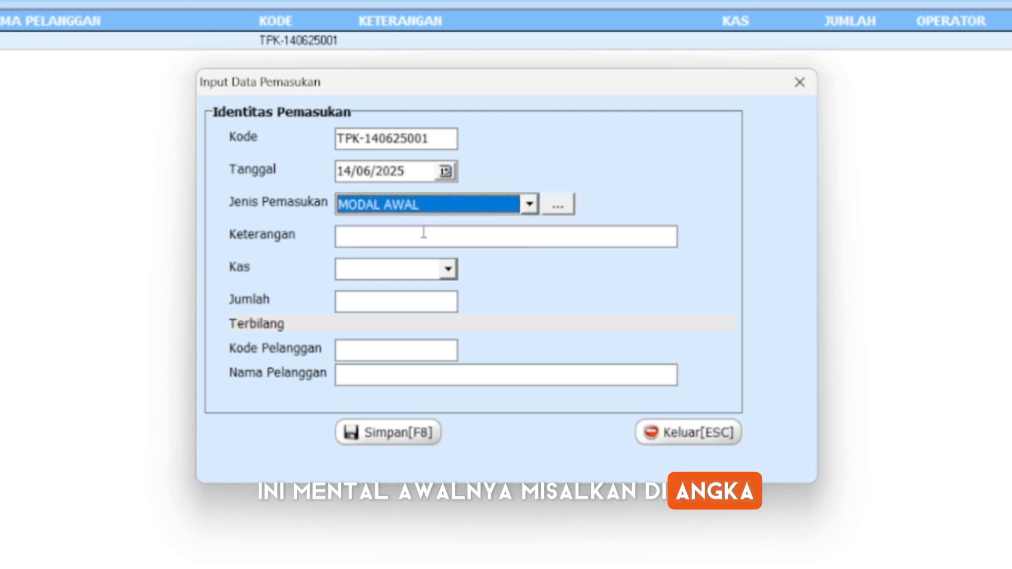
{"action": "left_click", "coordinate": [393, 244]}
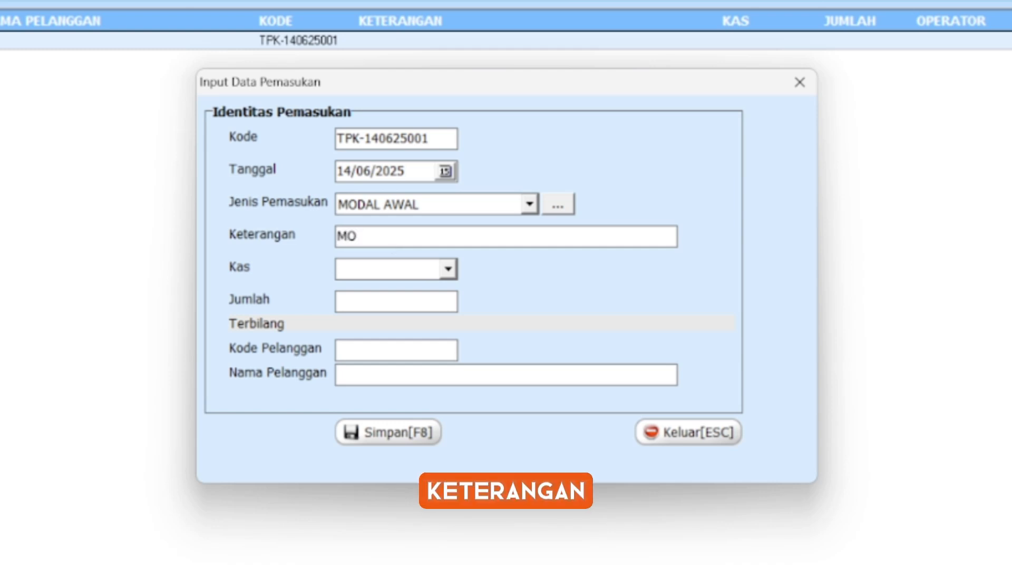
{"action": "key", "text": "Return"}
{"action": "key", "text": "Return"}
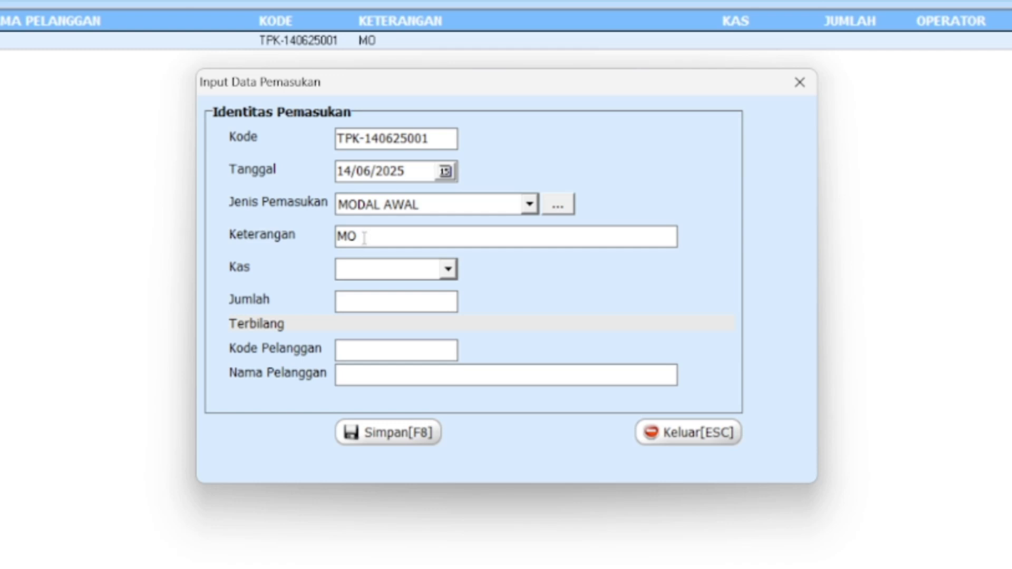
{"action": "type", "text": "L AWAL"}
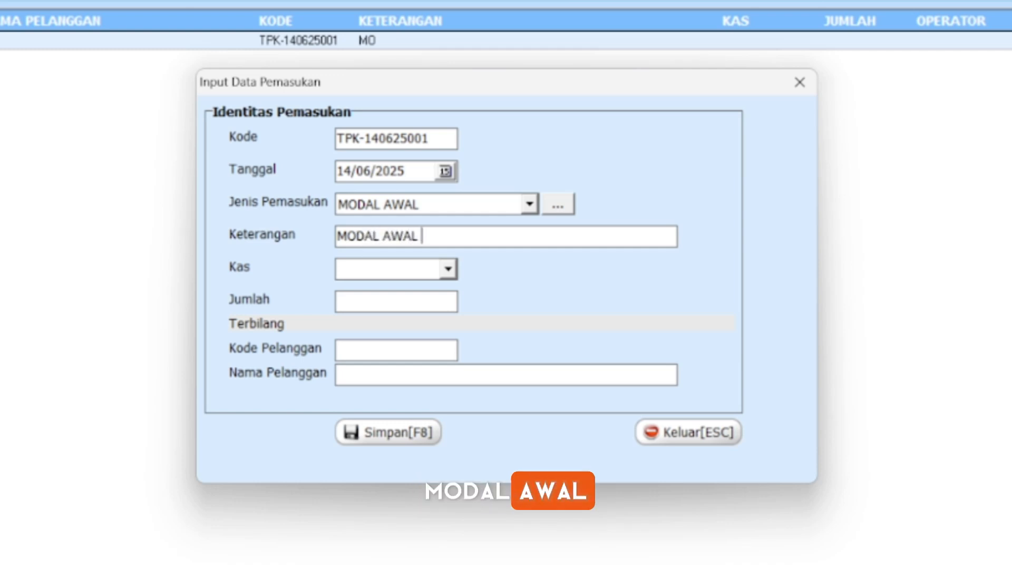
{"action": "type", "text": " BUKA TOKO"}
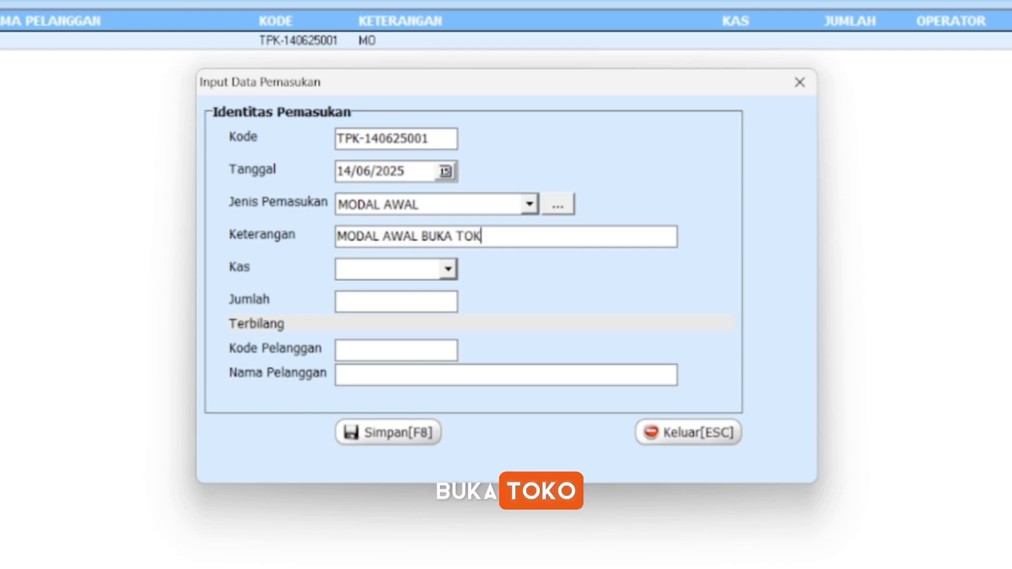
Assign the income to the Kas TOKO SWARNA account with an amount of 100000000 and save the entry
{"action": "left_click", "coordinate": [448, 270]}
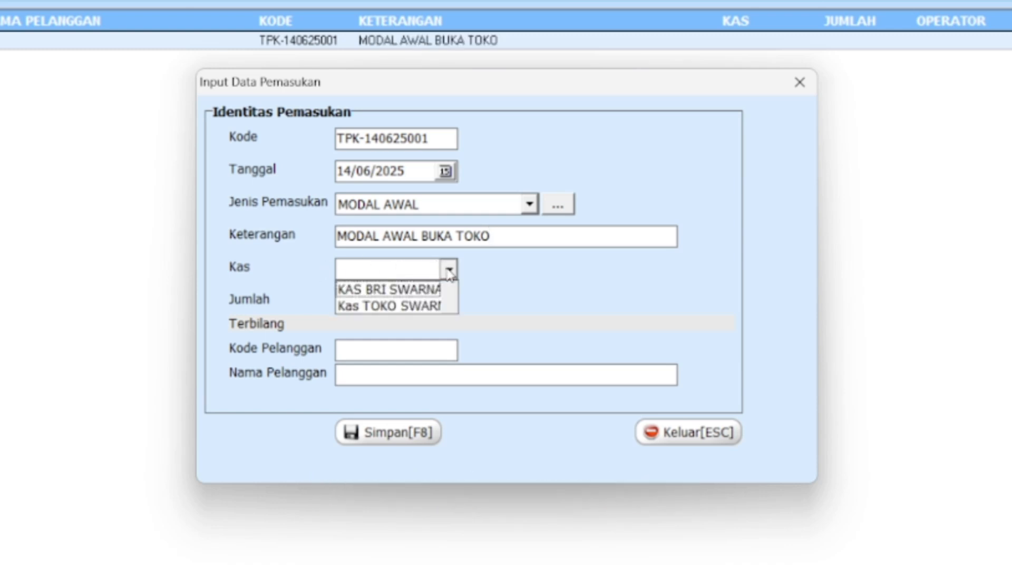
{"action": "left_click", "coordinate": [424, 306]}
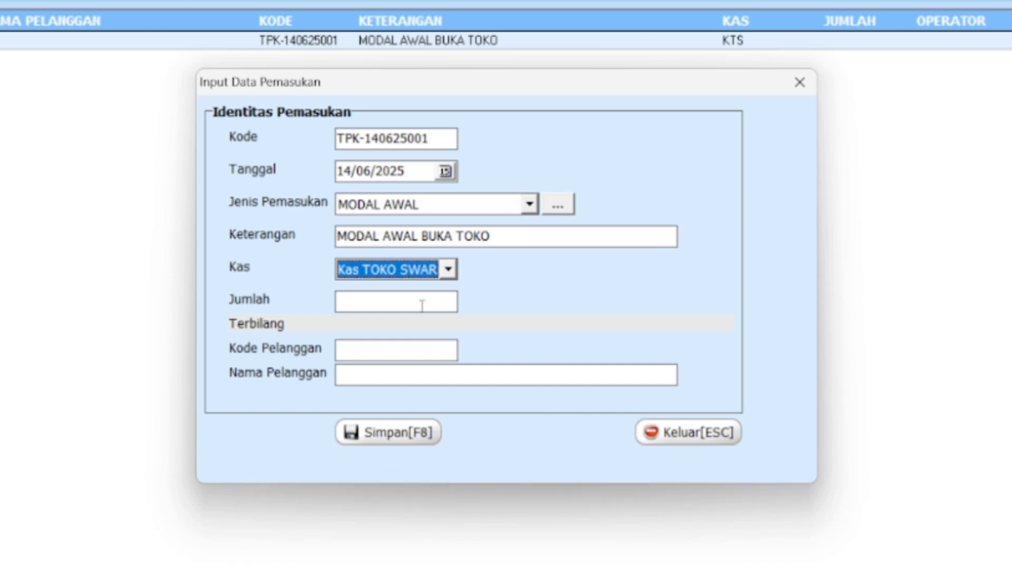
{"action": "left_click", "coordinate": [413, 306]}
{"action": "type", "text": "100"}
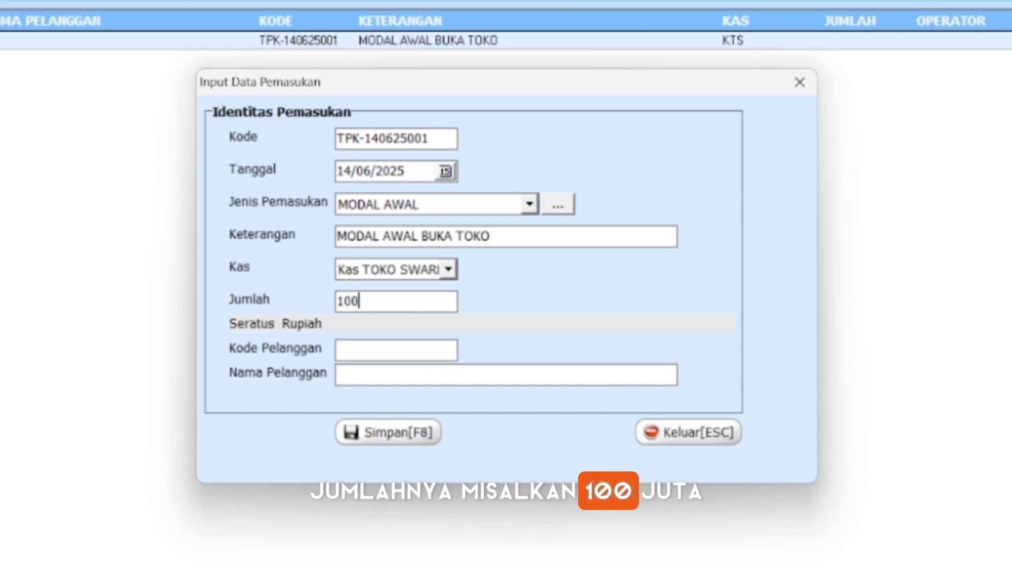
{"action": "type", "text": "0000"}
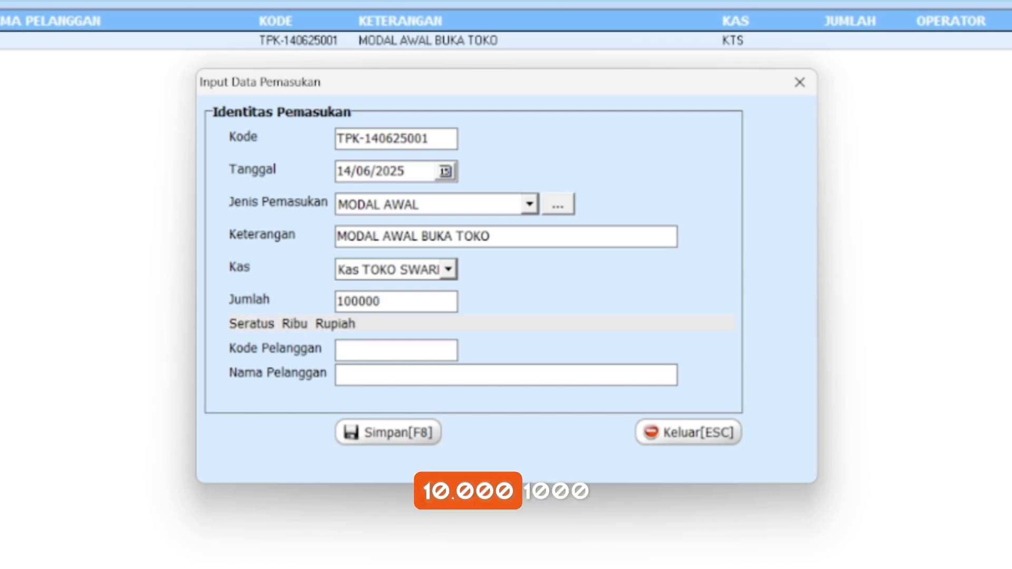
{"action": "type", "text": "00"}
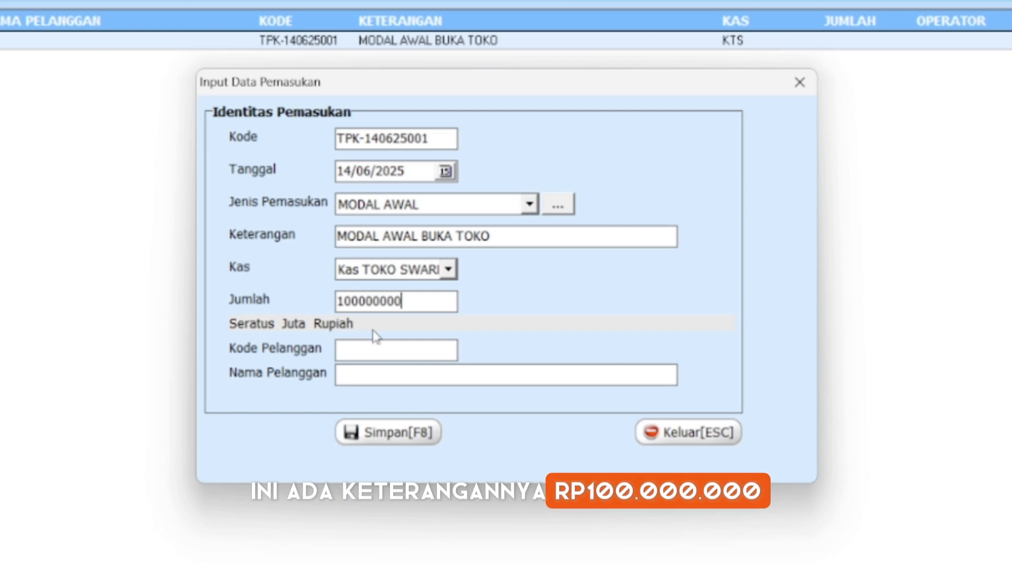
{"action": "left_click", "coordinate": [390, 441]}
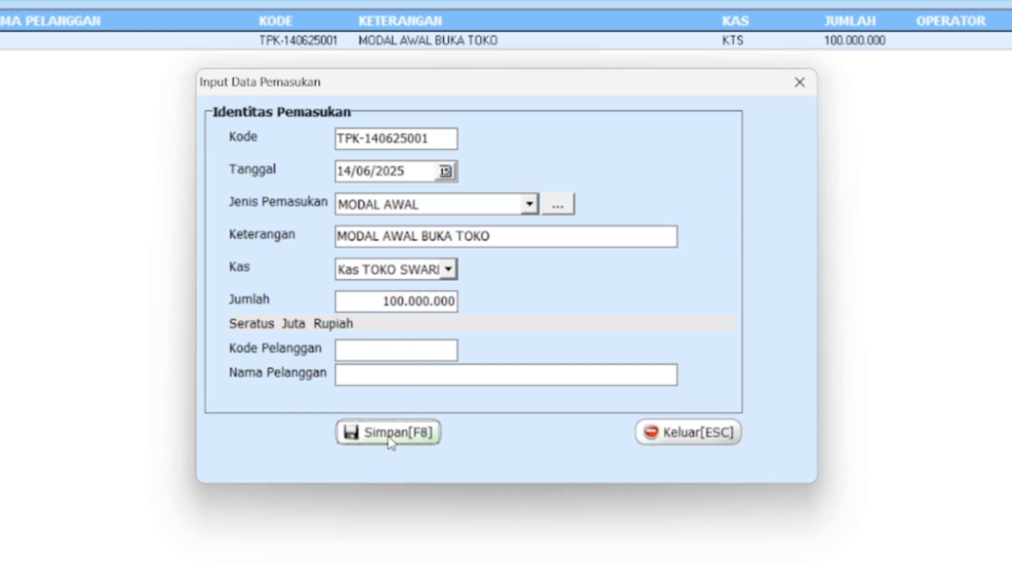
{"action": "left_click", "coordinate": [527, 341]}
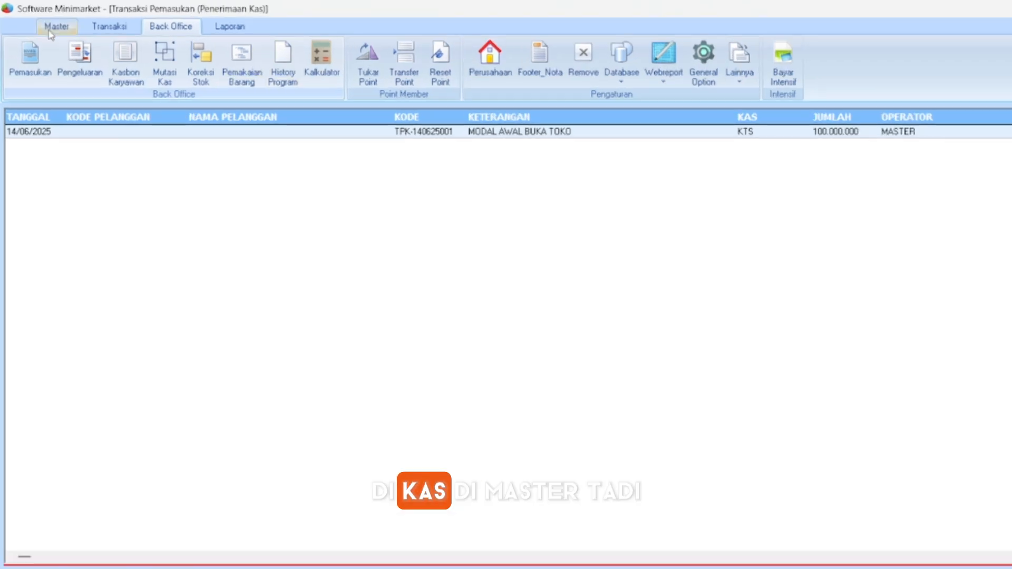
Open the master cash data (Kas) to check the balance of the store's cash account
{"action": "left_click", "coordinate": [47, 23]}
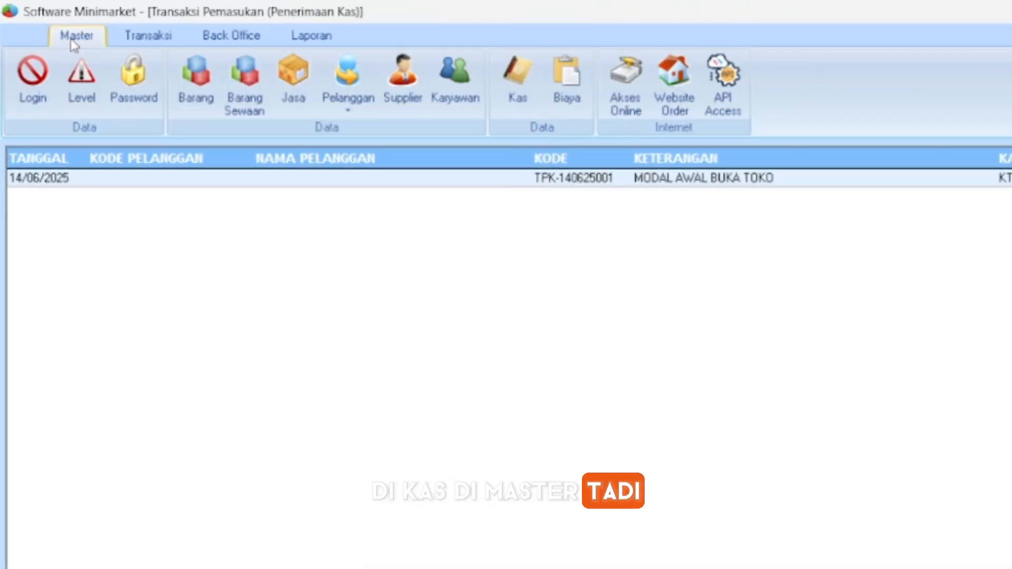
{"action": "left_click", "coordinate": [525, 93]}
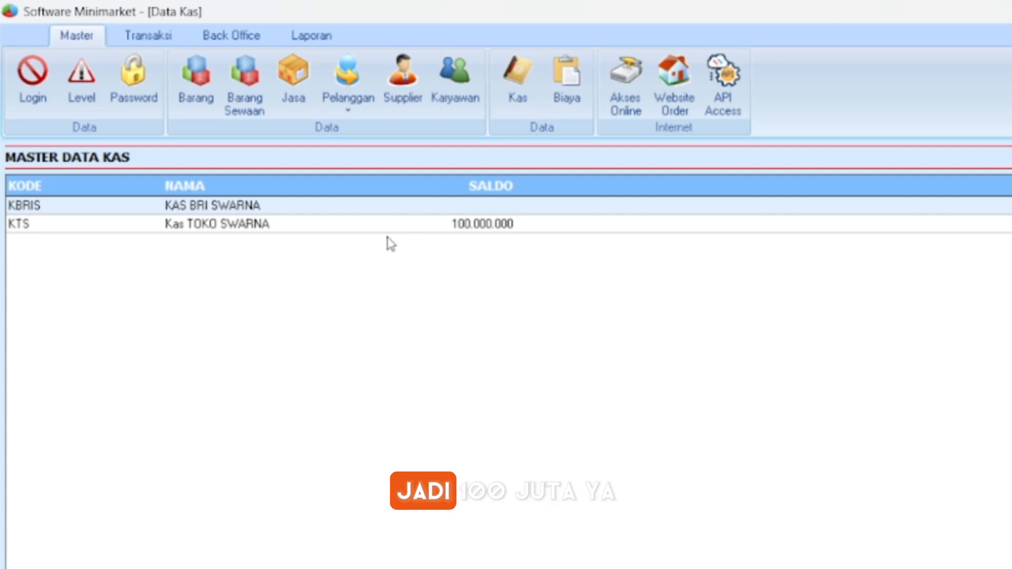